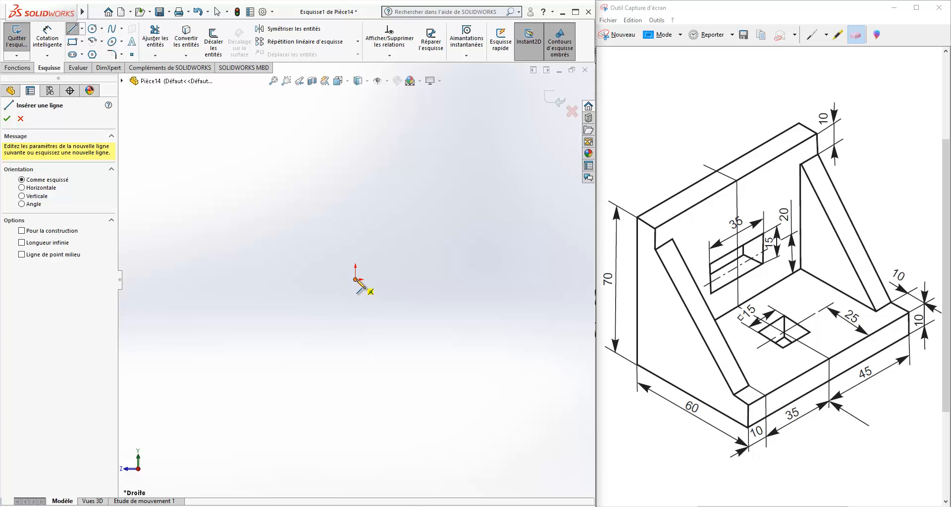
Sketch the closed side profile from the origin, with a base about 65 mm long, stepped ends and a sloping edge between them.
{"action": "left_click", "coordinate": [355, 278]}
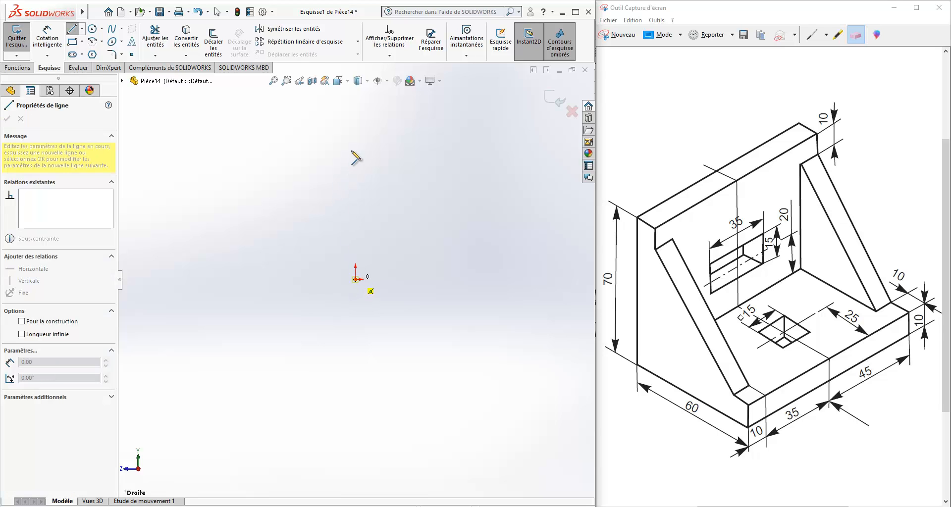
{"action": "left_click", "coordinate": [356, 122]}
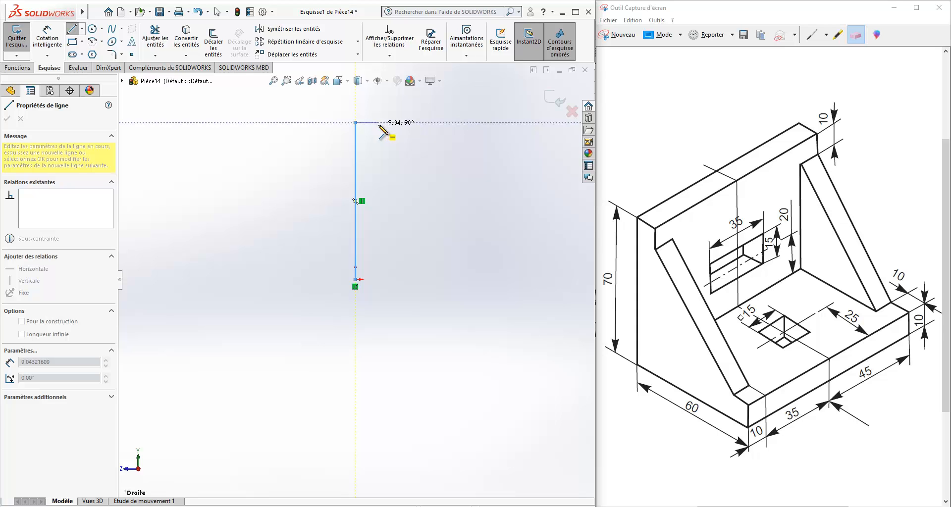
{"action": "left_click", "coordinate": [378, 122]}
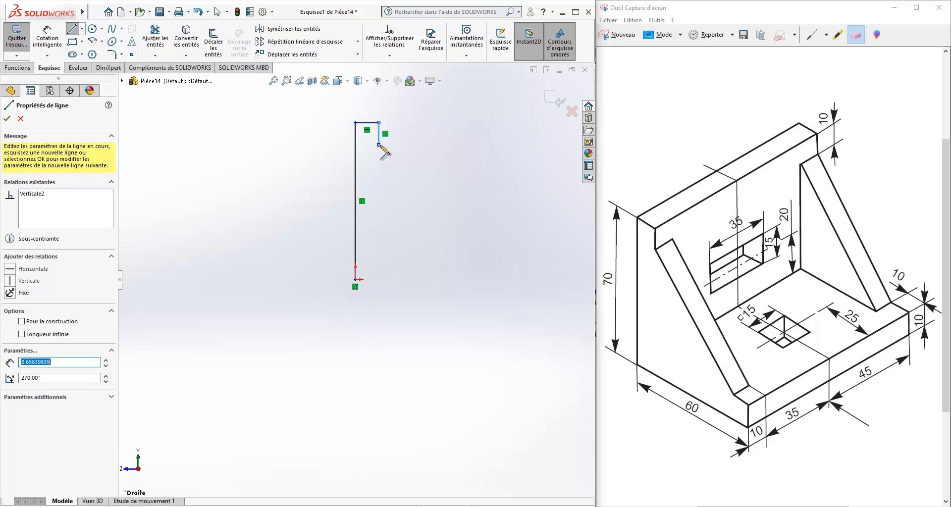
{"action": "left_click", "coordinate": [379, 145]}
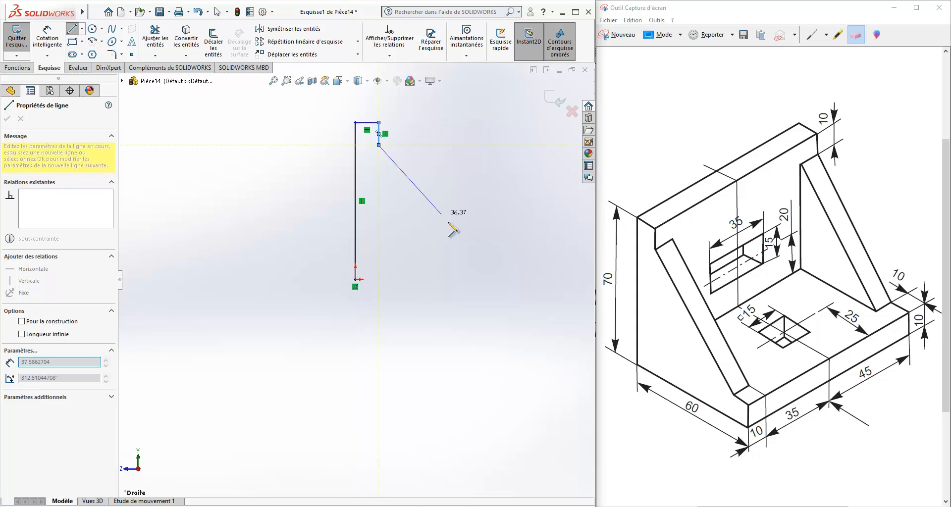
{"action": "left_click", "coordinate": [491, 248]}
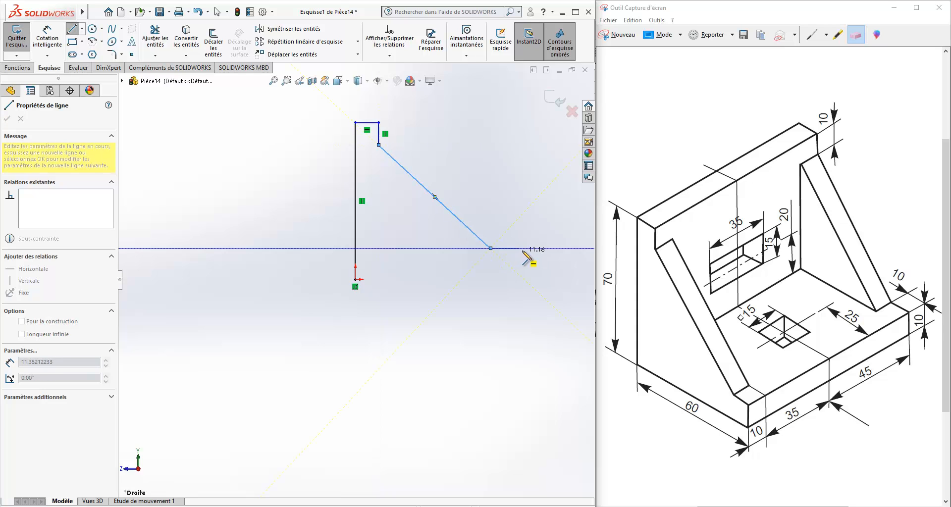
{"action": "left_click", "coordinate": [523, 248]}
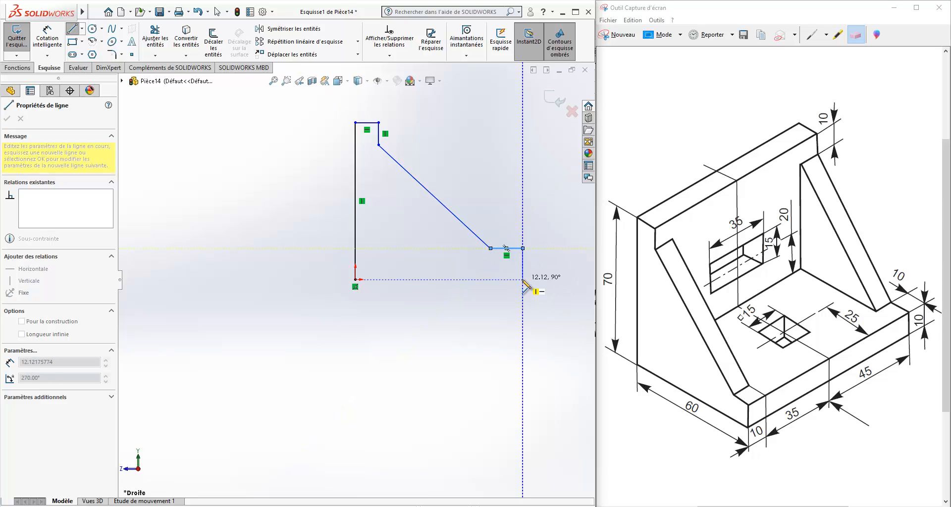
{"action": "left_click", "coordinate": [522, 280]}
{"action": "left_click", "coordinate": [355, 280]}
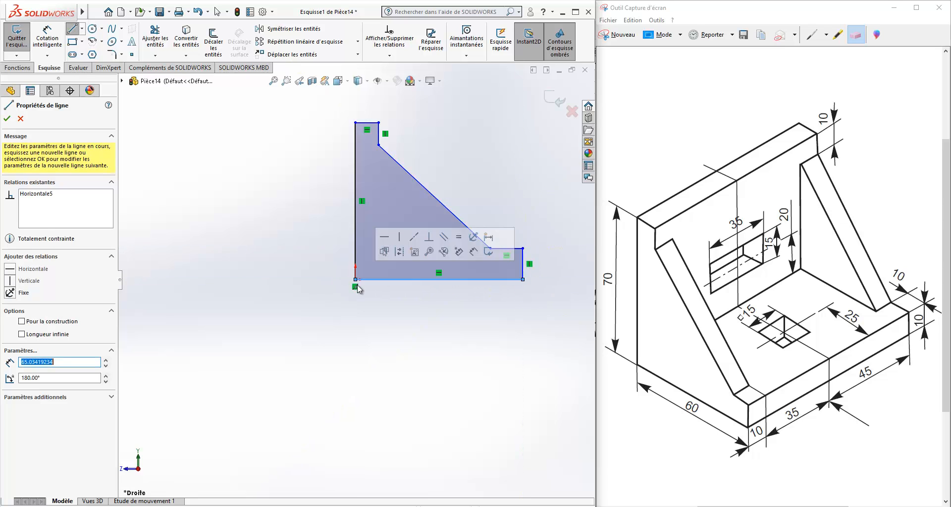
{"action": "key", "text": "Escape"}
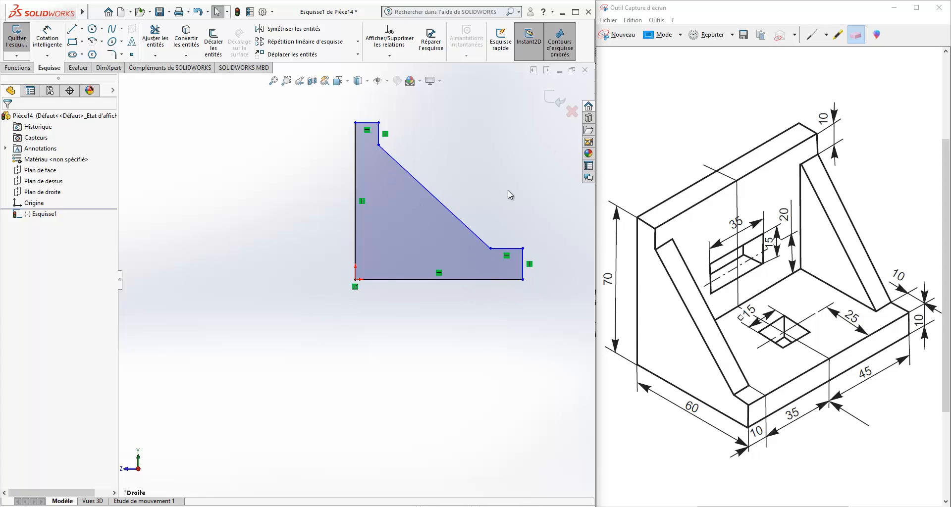
Dimension the profile's base to 60 mm and its vertical back edge to 70 mm.
{"action": "scroll", "coordinate": [345, 346], "scroll_direction": "up", "scroll_amount": 4}
{"action": "scroll", "coordinate": [454, 247], "scroll_direction": "down", "scroll_amount": 3}
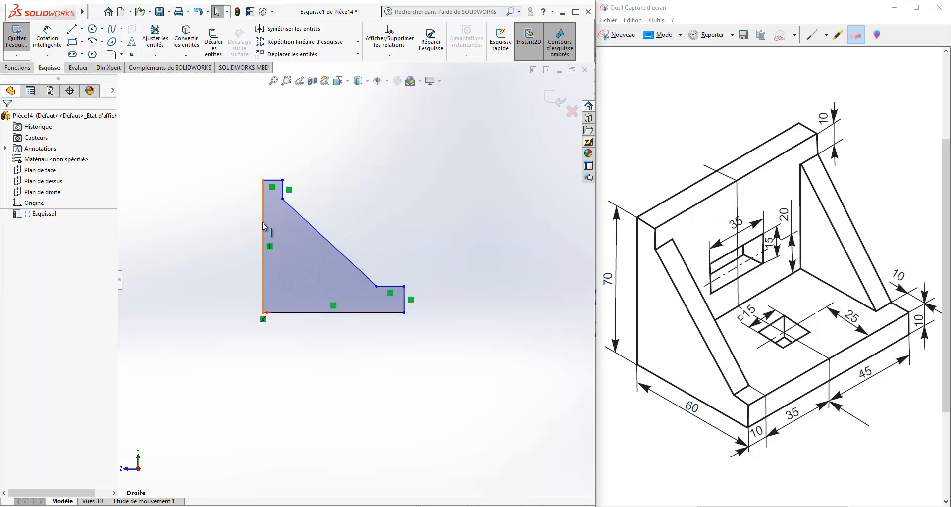
{"action": "scroll", "coordinate": [264, 223], "scroll_direction": "down", "scroll_amount": 1}
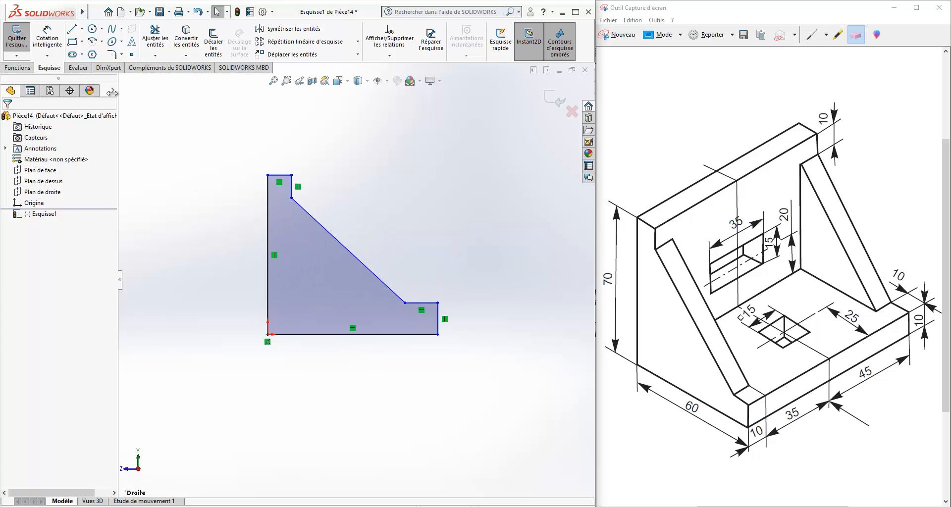
{"action": "left_click", "coordinate": [47, 40]}
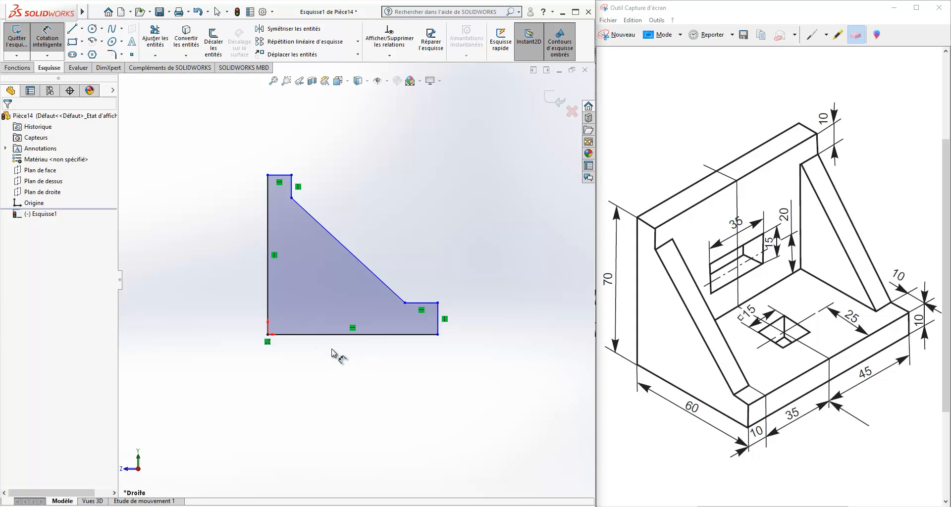
{"action": "left_click", "coordinate": [339, 335]}
{"action": "left_click", "coordinate": [343, 392]}
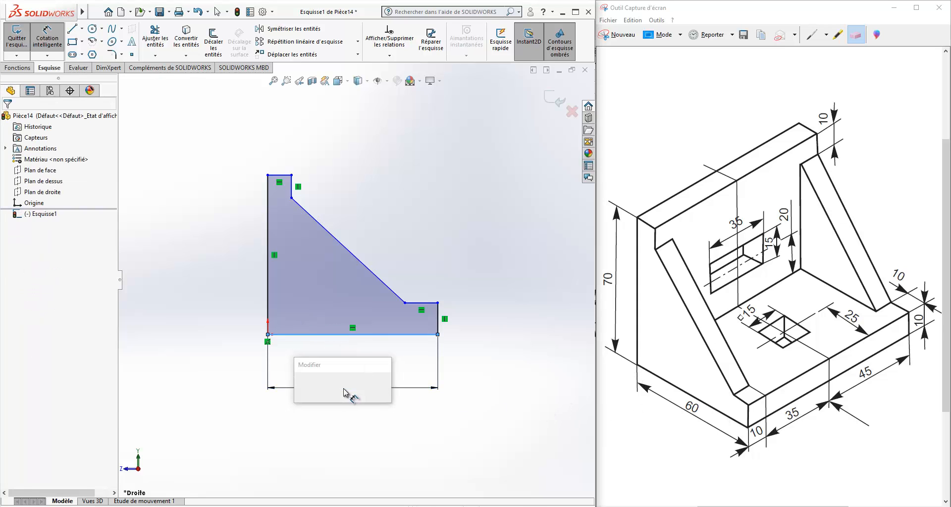
{"action": "type", "text": "60"}
{"action": "key", "text": "Return"}
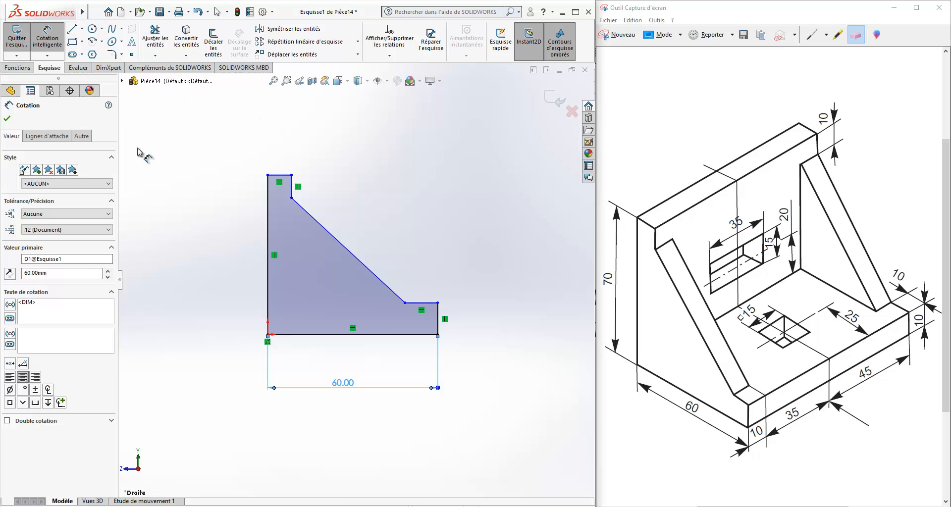
{"action": "left_click", "coordinate": [269, 250]}
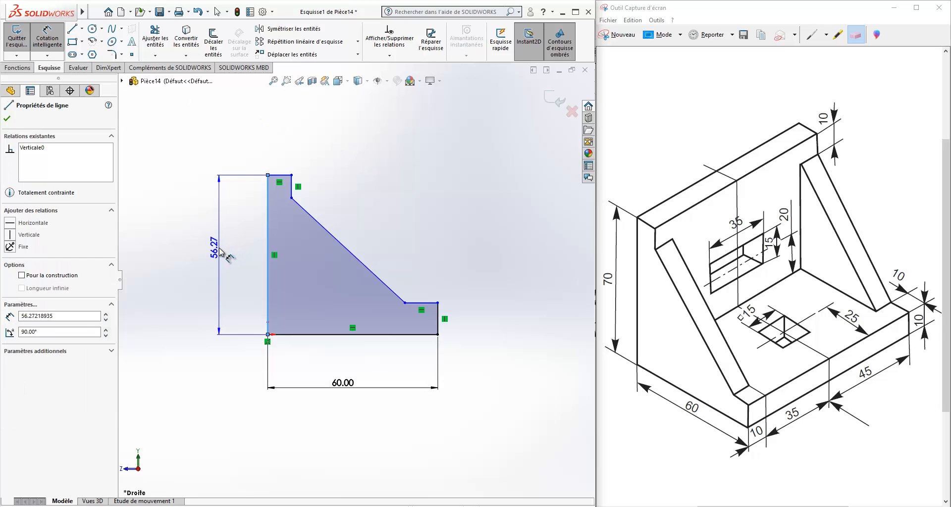
{"action": "left_click", "coordinate": [227, 250]}
{"action": "type", "text": "70"}
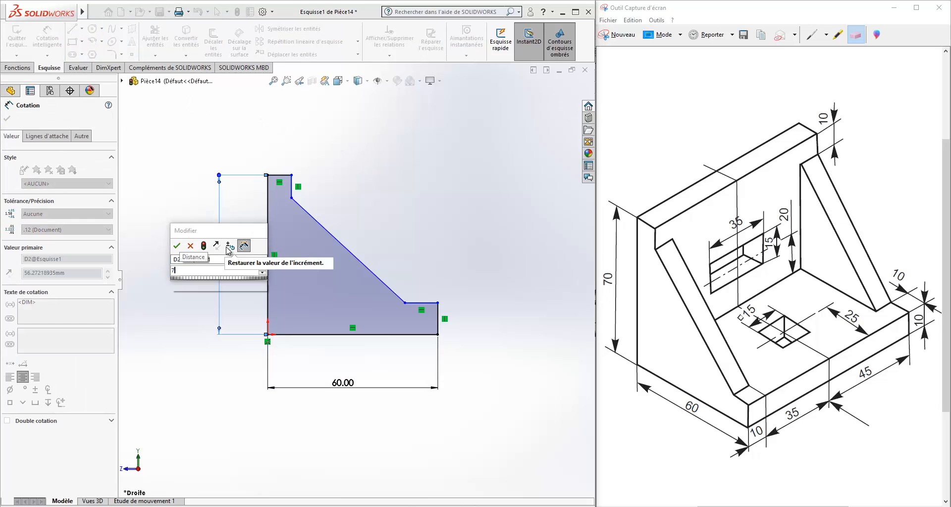
{"action": "key", "text": "Return"}
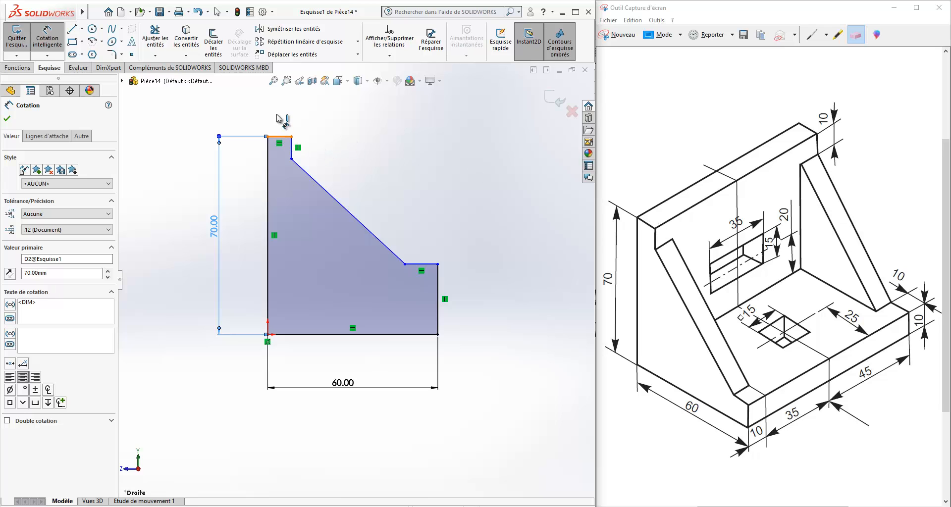
Dimension the profile's top edge and the short vertical edge below it to 10 mm each.
{"action": "left_click", "coordinate": [278, 135]}
{"action": "left_click", "coordinate": [279, 117]}
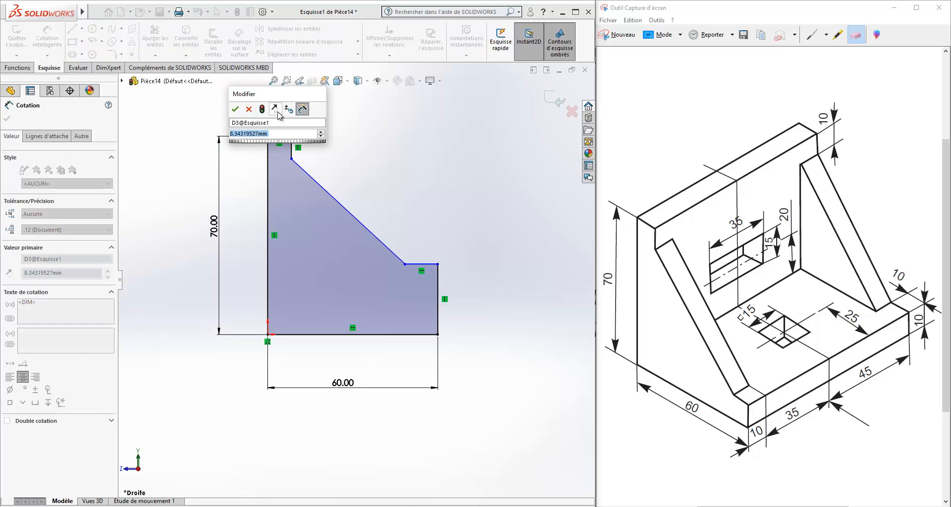
{"action": "type", "text": "10"}
{"action": "key", "text": "Return"}
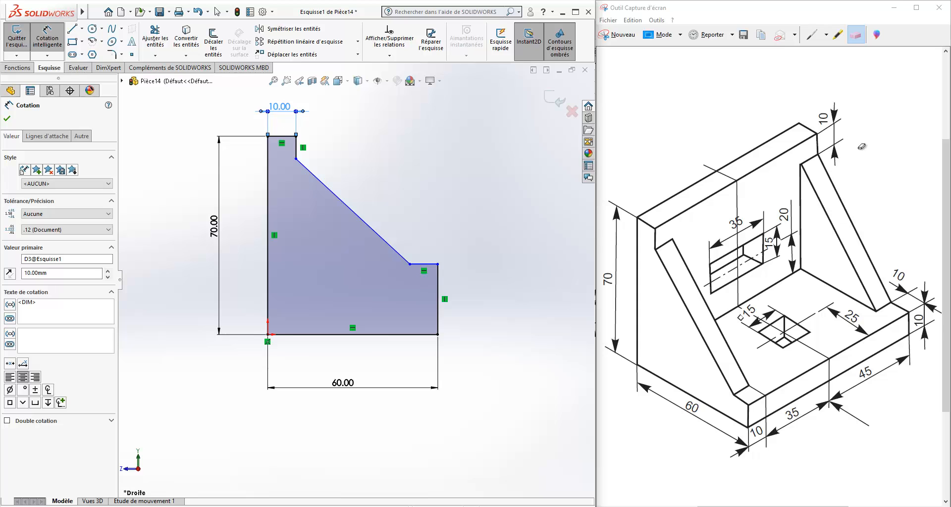
{"action": "left_click", "coordinate": [297, 149]}
{"action": "left_click", "coordinate": [366, 159]}
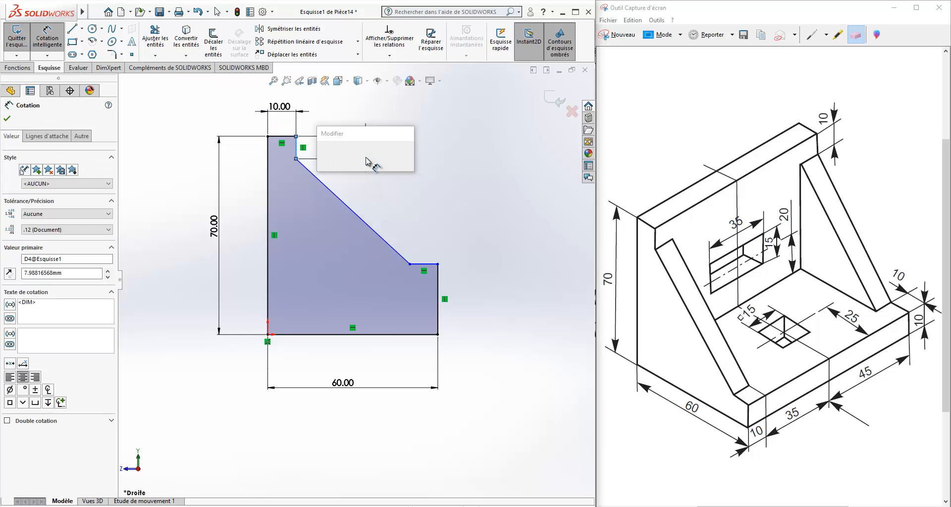
{"action": "type", "text": "10"}
{"action": "key", "text": "Return"}
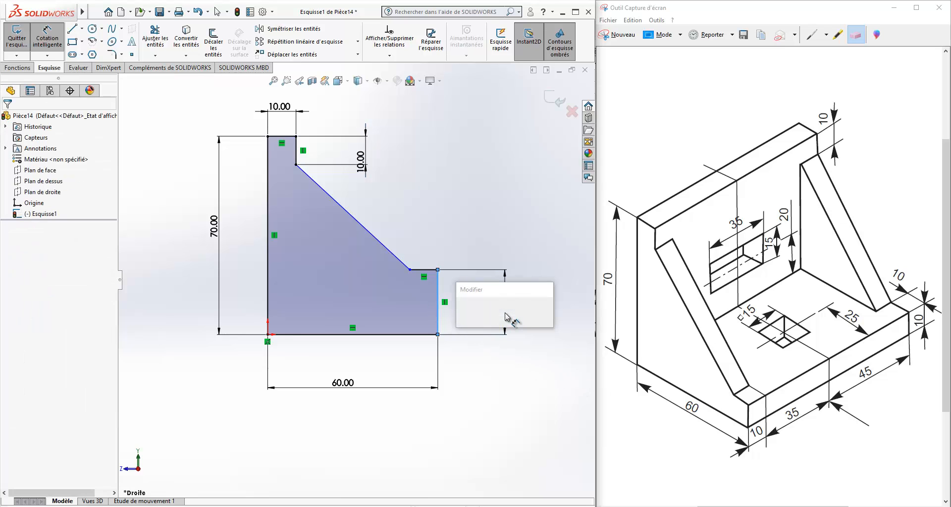
Dimension the vertical front edge at the foot and the short horizontal edge above it to 10 mm each.
{"action": "left_click", "coordinate": [504, 313]}
{"action": "type", "text": "10"}
{"action": "key", "text": "Return"}
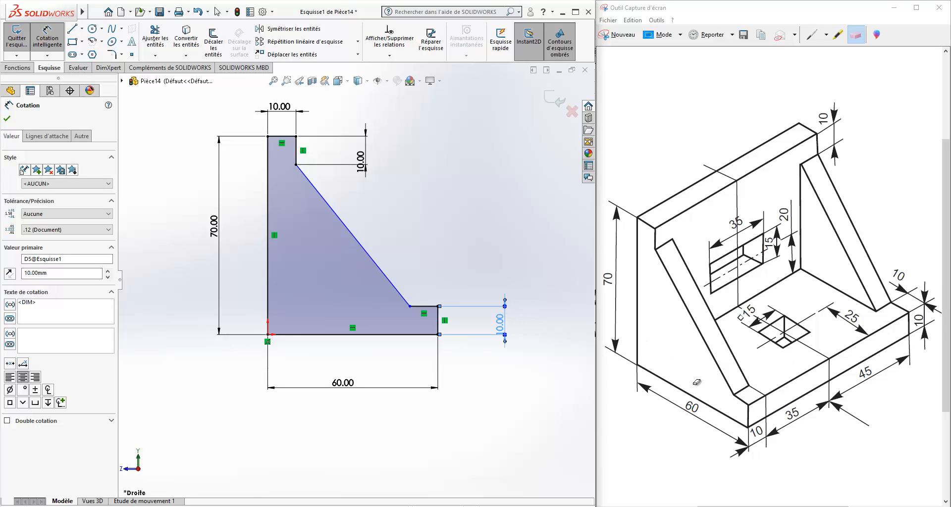
{"action": "left_click", "coordinate": [423, 307]}
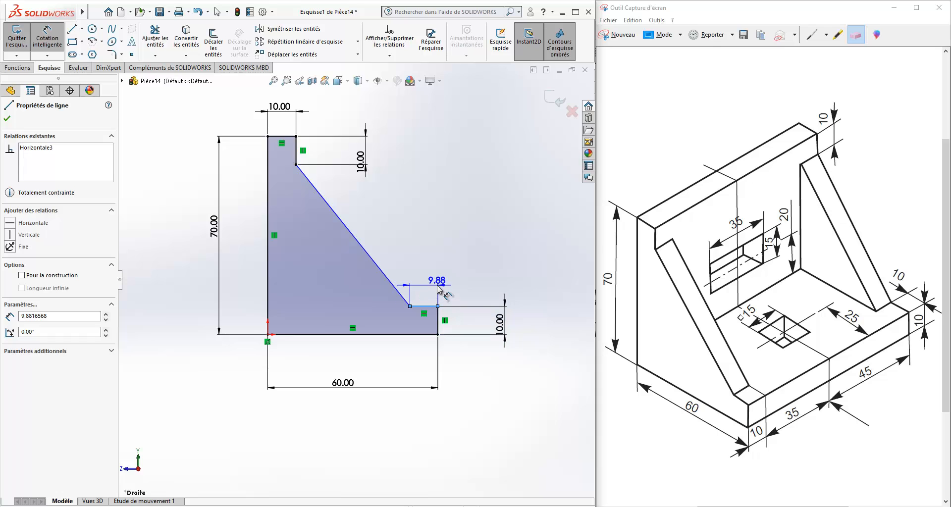
{"action": "left_click", "coordinate": [438, 290]}
{"action": "type", "text": "1"}
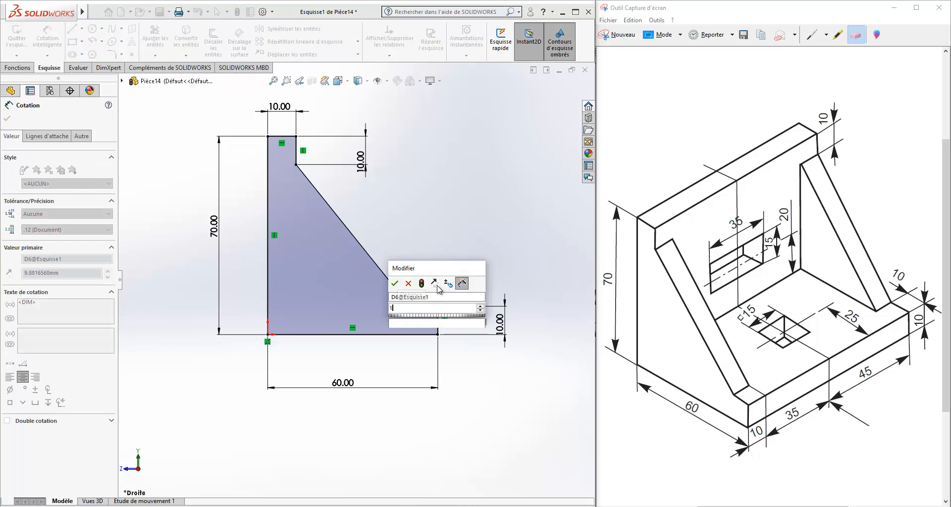
{"action": "type", "text": "0"}
{"action": "key", "text": "Return"}
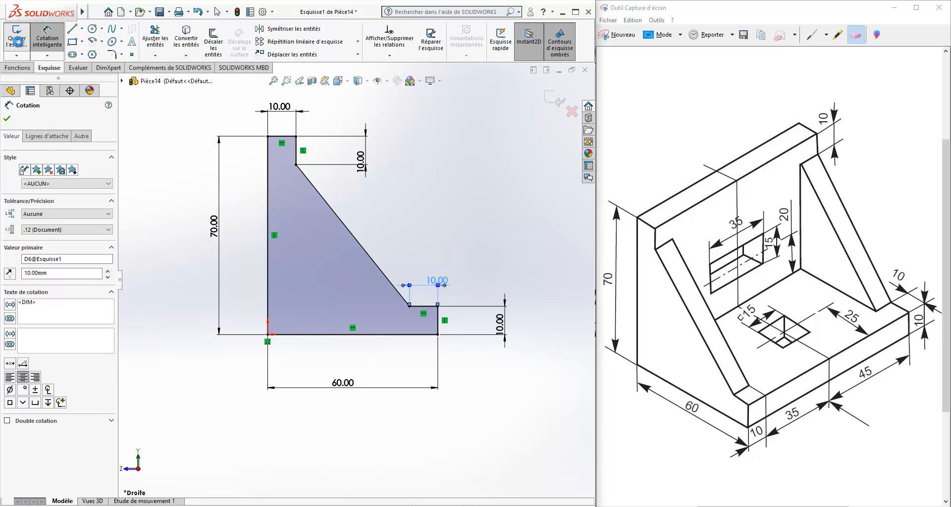
Close the sketch and extrude the side profile as a blind boss 10 mm deep.
{"action": "left_click", "coordinate": [17, 43]}
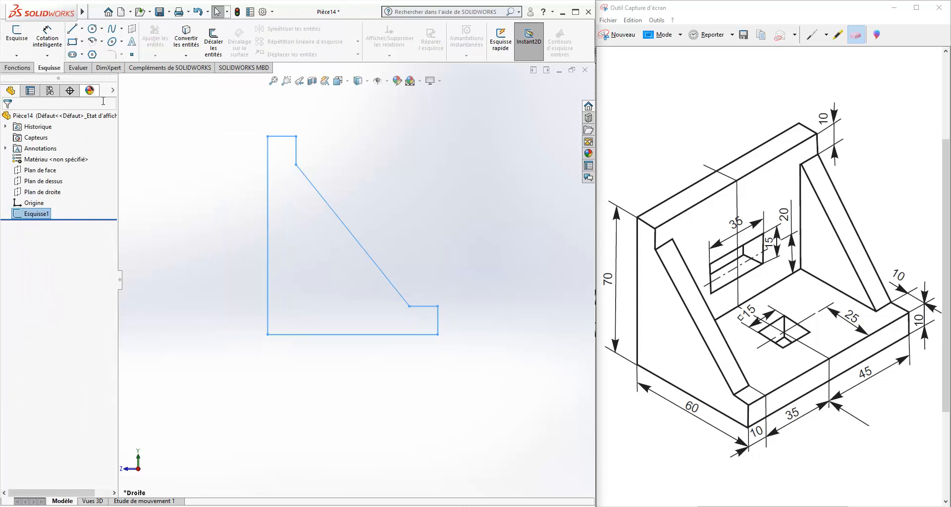
{"action": "left_click", "coordinate": [23, 70]}
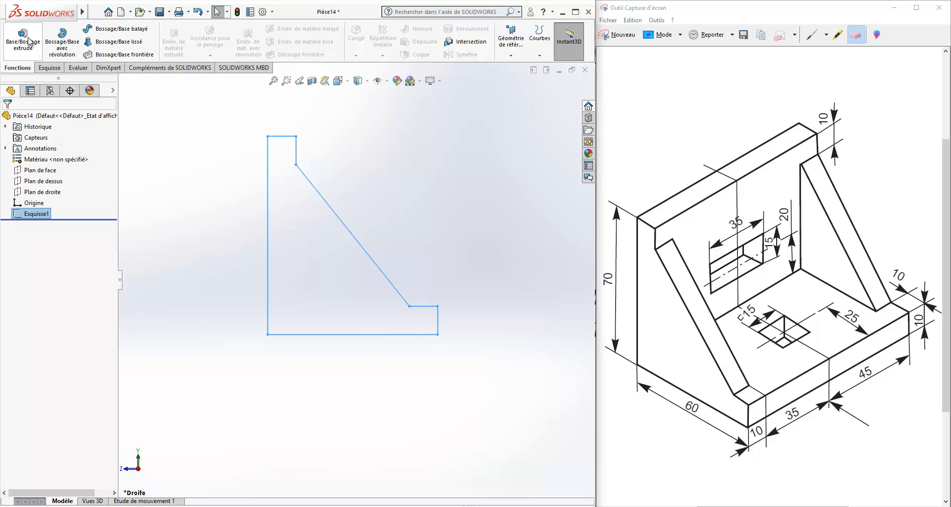
{"action": "left_click", "coordinate": [36, 48]}
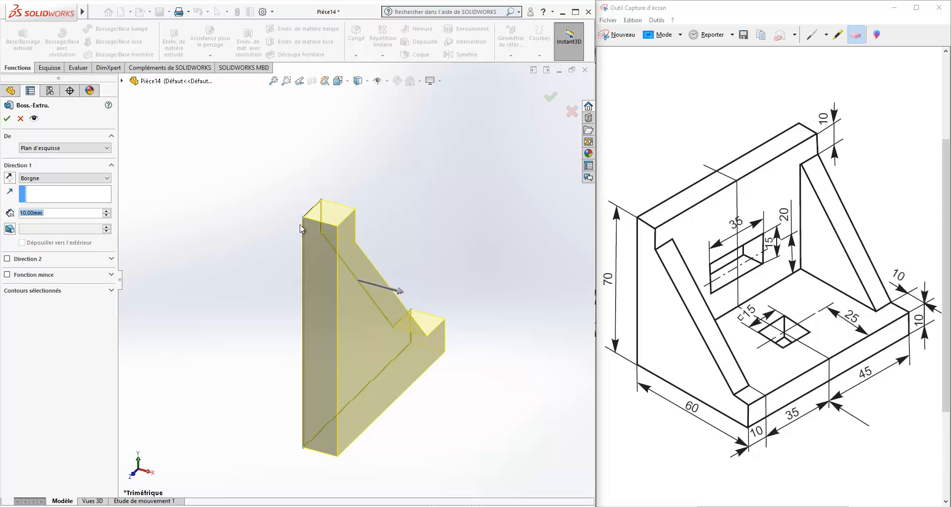
{"action": "scroll", "coordinate": [302, 238], "scroll_direction": "up", "scroll_amount": 3}
{"action": "scroll", "coordinate": [410, 307], "scroll_direction": "down", "scroll_amount": 3}
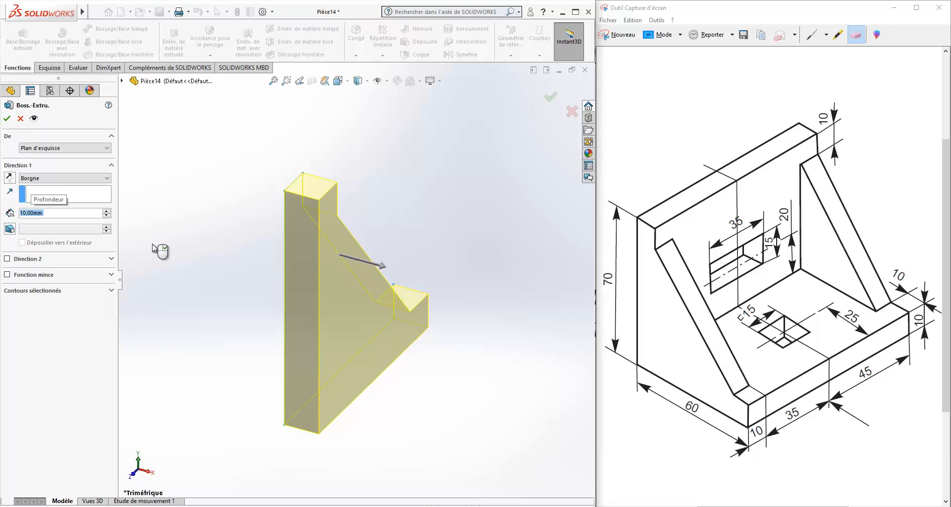
{"action": "left_click", "coordinate": [7, 118]}
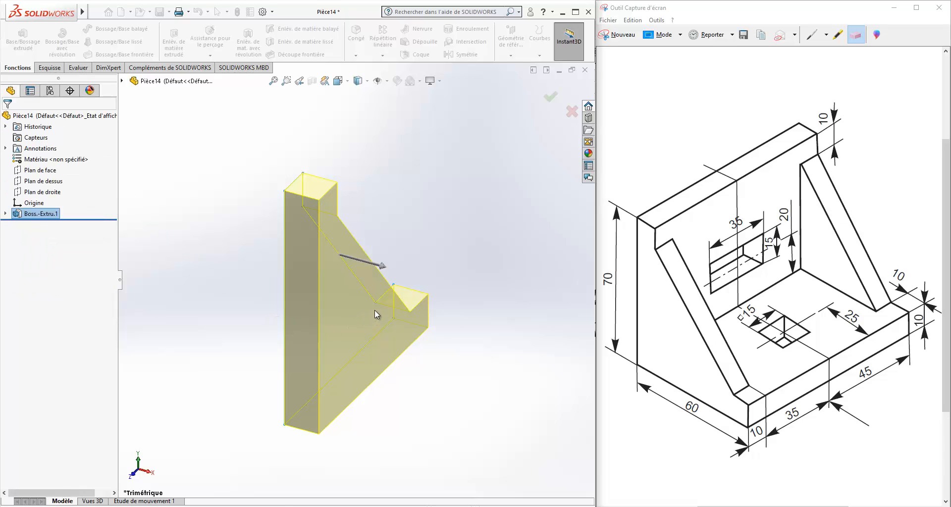
Start a new sketch on the large flat side face of the extruded plate, viewed normal to the face.
{"action": "middle_click_drag", "start_coordinate": [408, 231], "coordinate": [438, 228]}
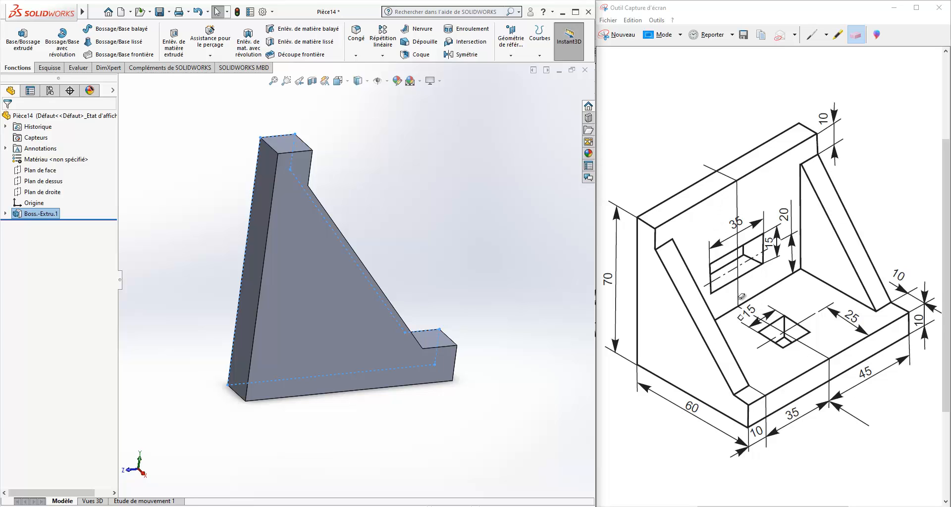
{"action": "left_click", "coordinate": [519, 231]}
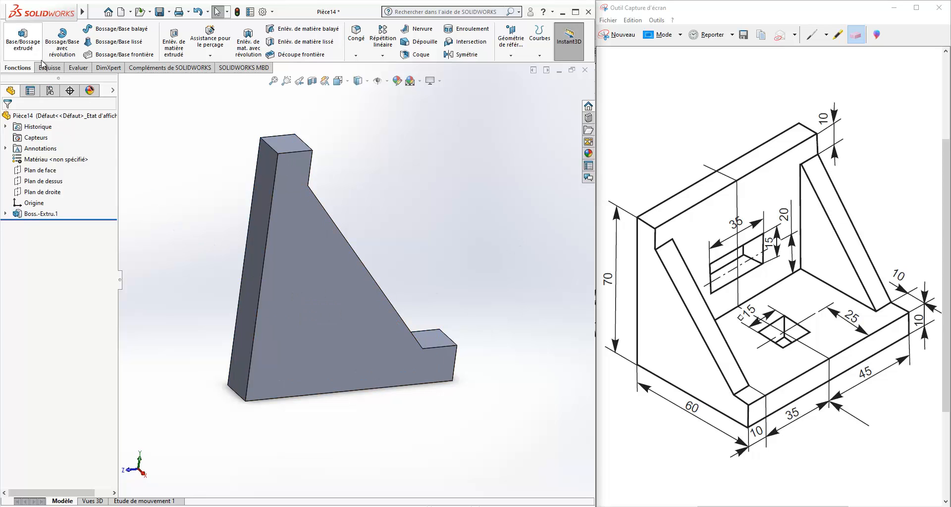
{"action": "left_click", "coordinate": [45, 67]}
{"action": "left_click", "coordinate": [15, 40]}
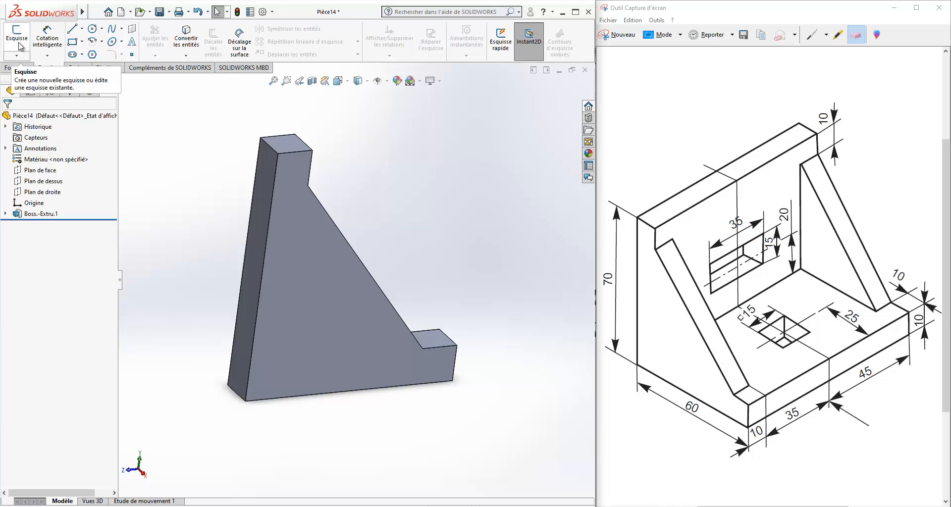
{"action": "left_click", "coordinate": [338, 349]}
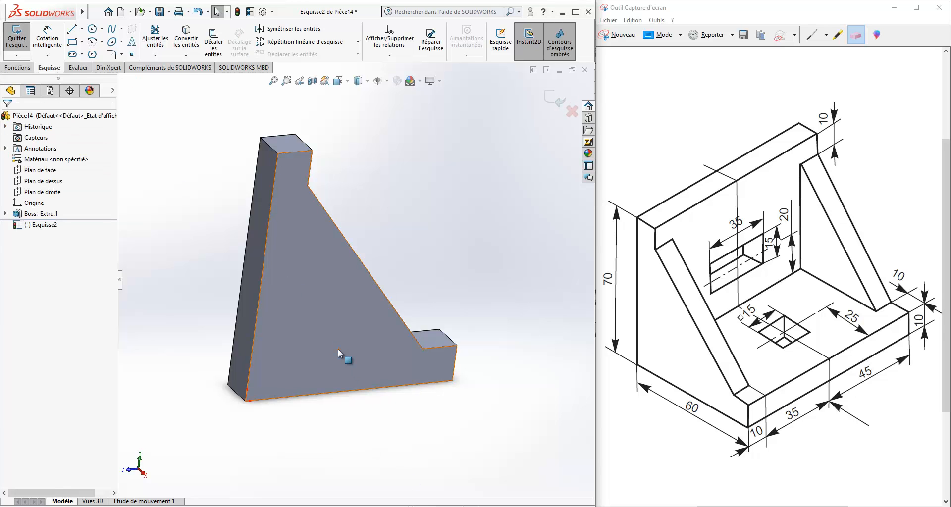
{"action": "left_click", "coordinate": [348, 81]}
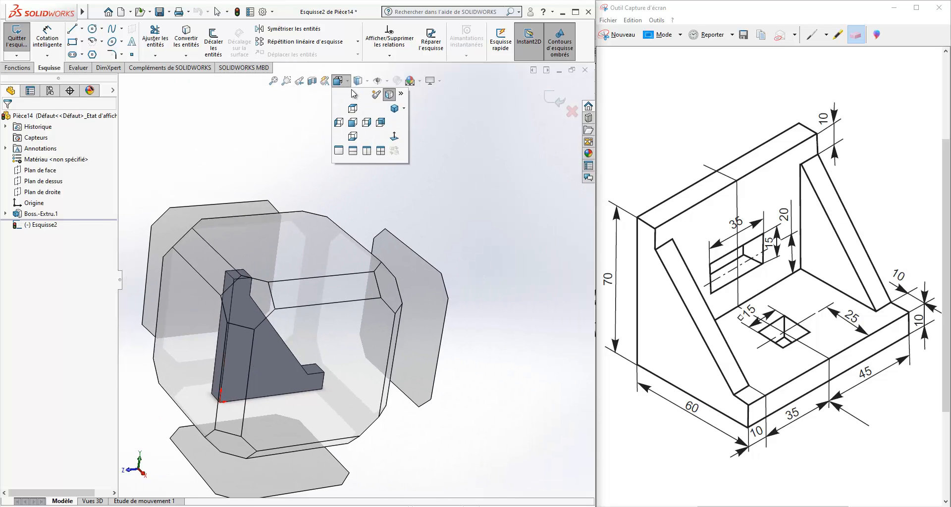
{"action": "left_click", "coordinate": [395, 138]}
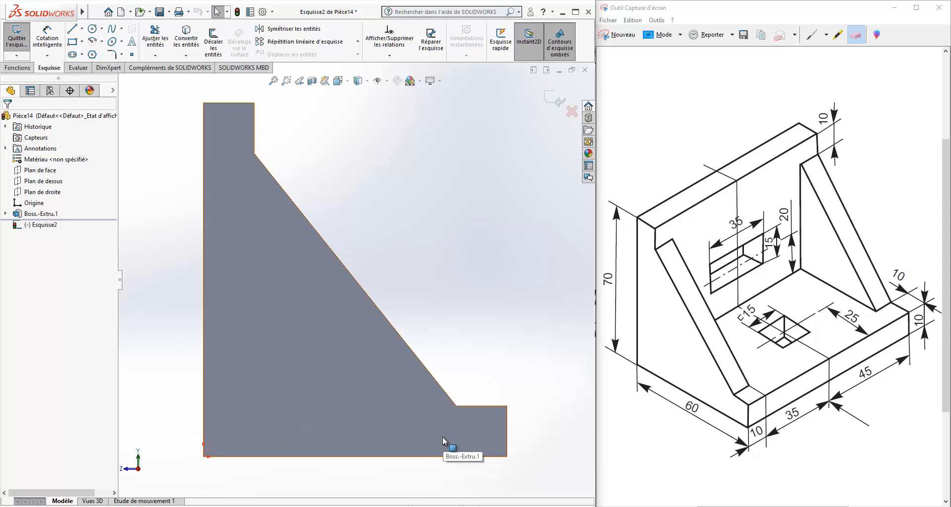
{"action": "left_click", "coordinate": [72, 30]}
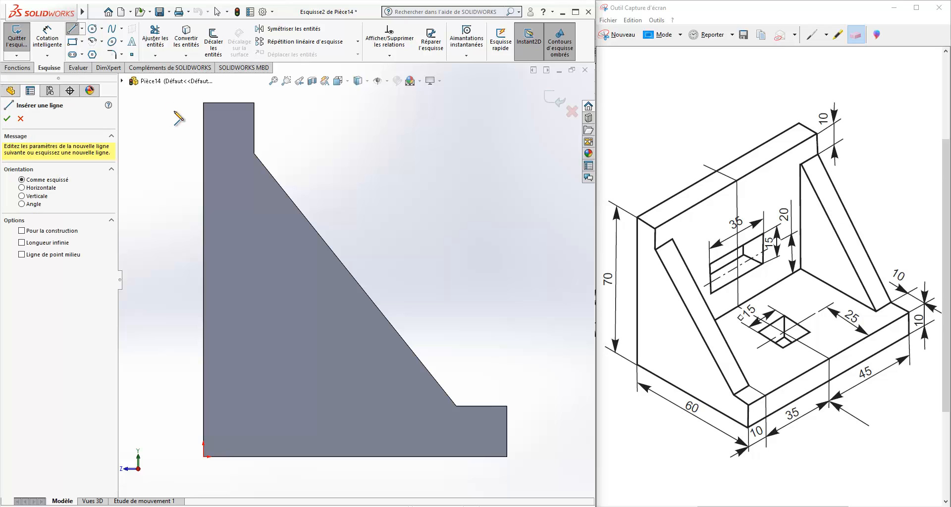
{"action": "left_click", "coordinate": [203, 102]}
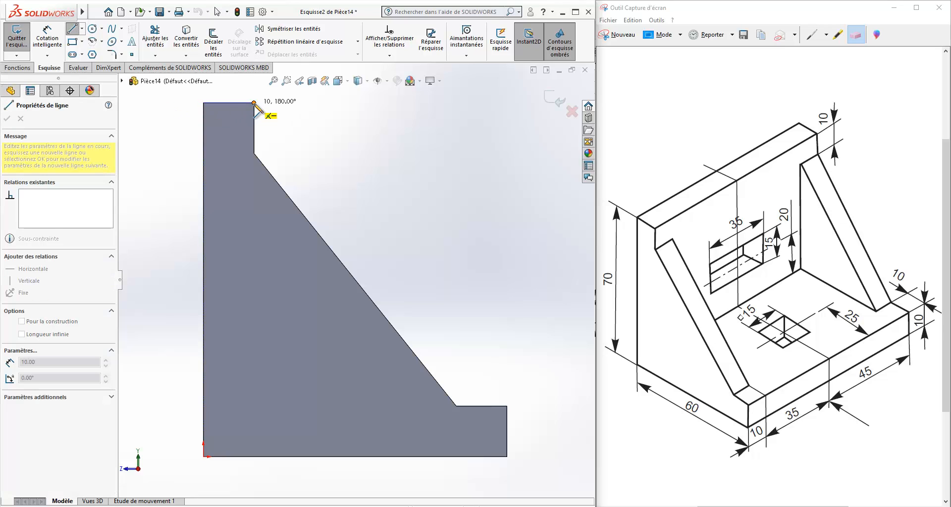
{"action": "left_click", "coordinate": [254, 103]}
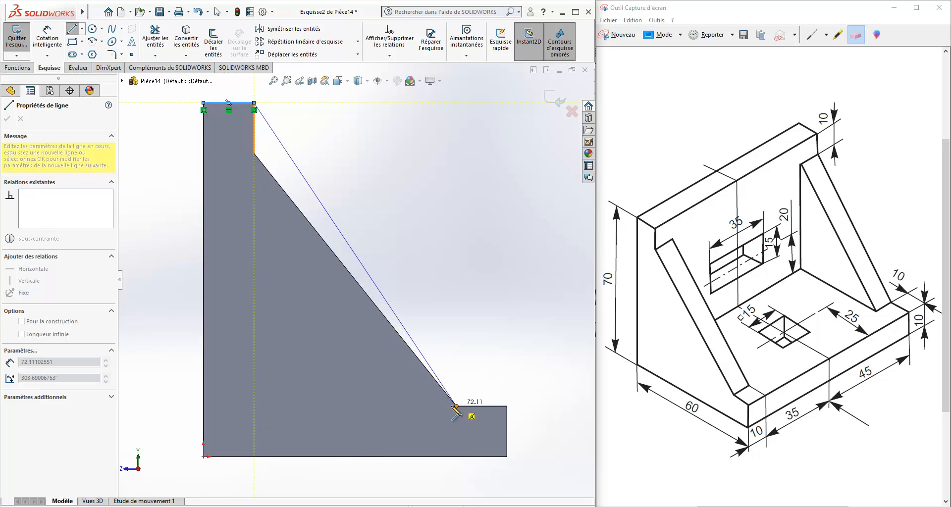
{"action": "key", "text": "Escape"}
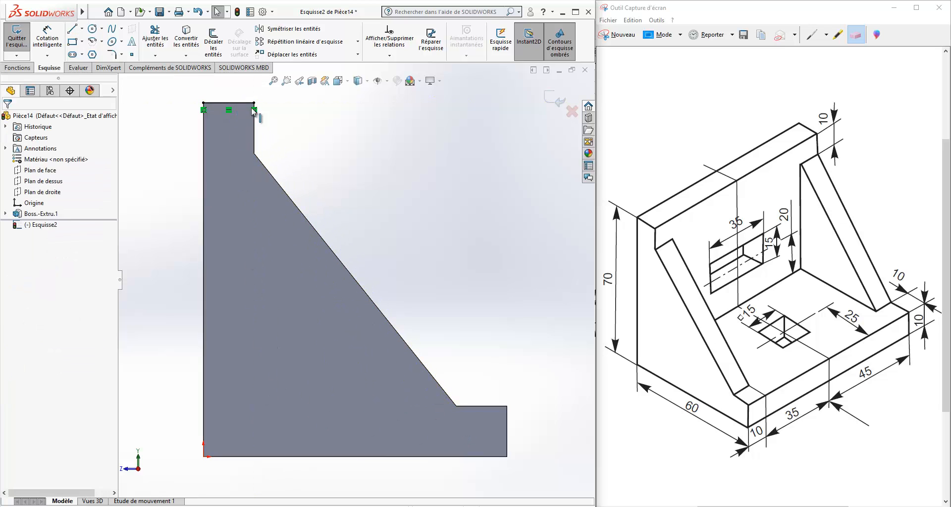
{"action": "right_click", "coordinate": [242, 103]}
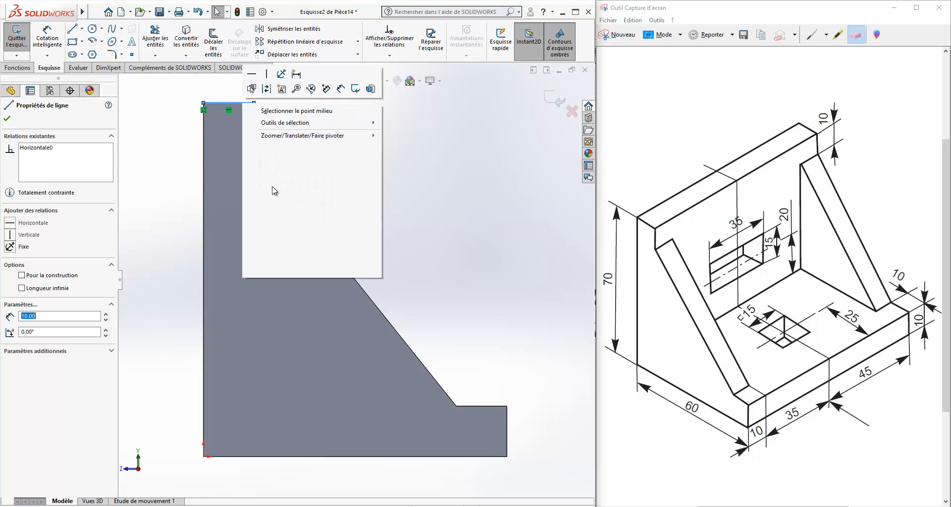
{"action": "left_click", "coordinate": [271, 232]}
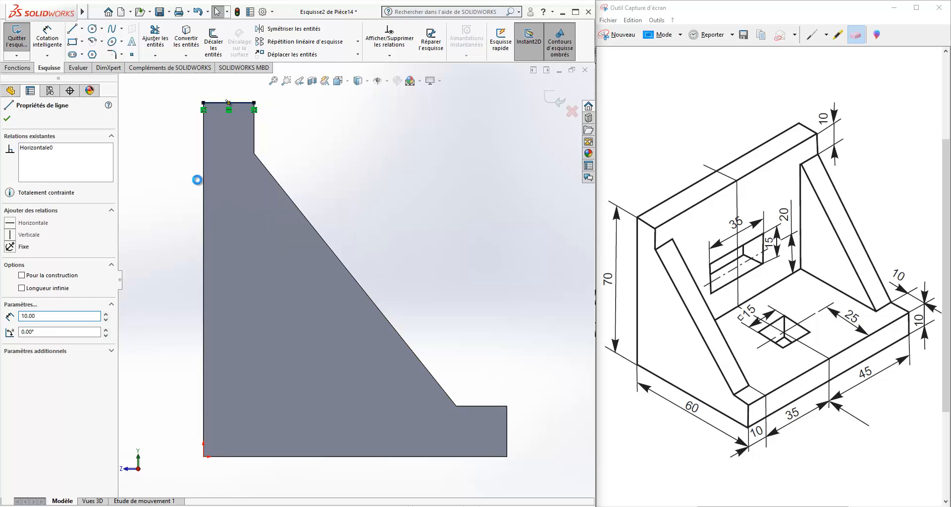
Sketch a 10 mm vertical line up the foot's front edge and a horizontal line back along the foot's top, slightly past the upright's inner edge.
{"action": "left_click", "coordinate": [73, 30]}
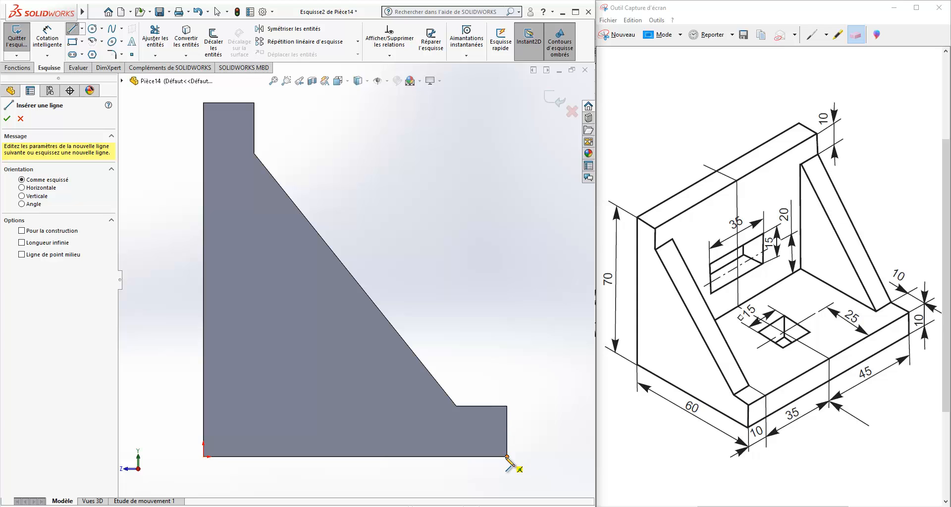
{"action": "left_click", "coordinate": [506, 456]}
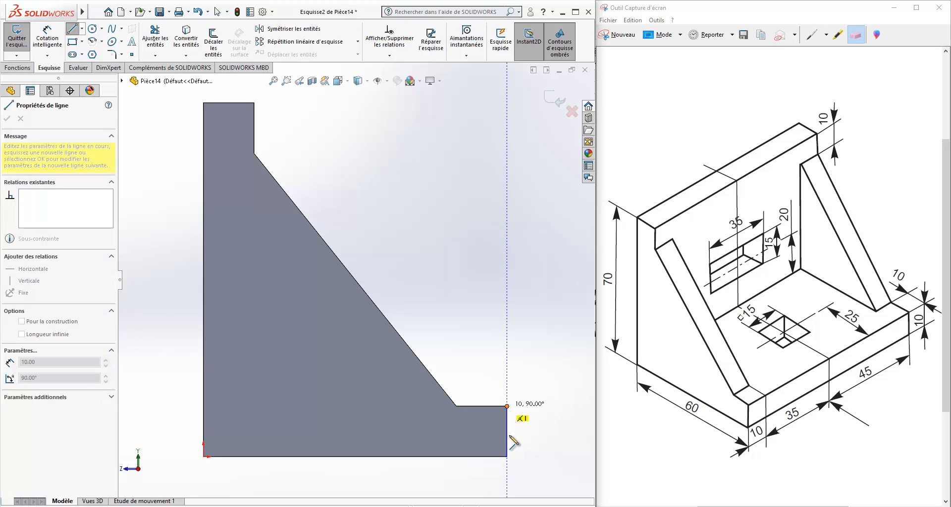
{"action": "left_click", "coordinate": [507, 407]}
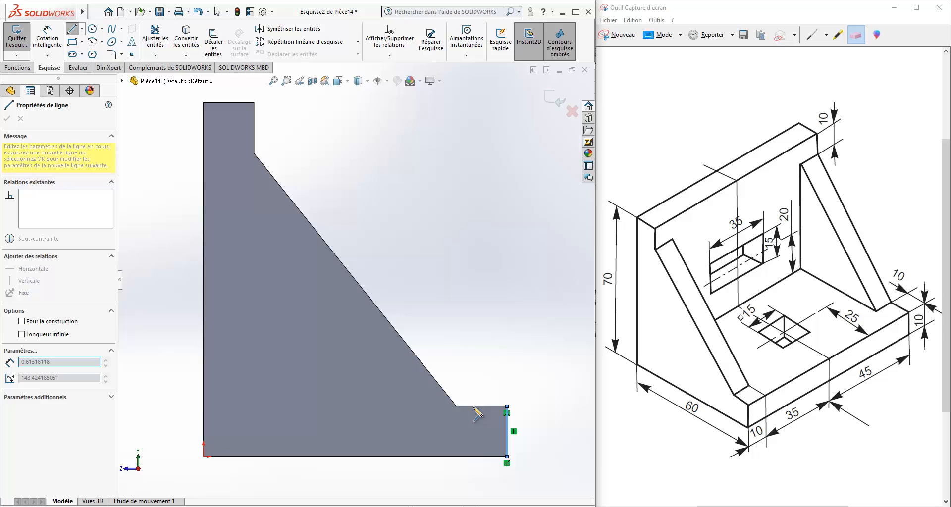
{"action": "left_click", "coordinate": [243, 406]}
{"action": "key", "text": "Escape"}
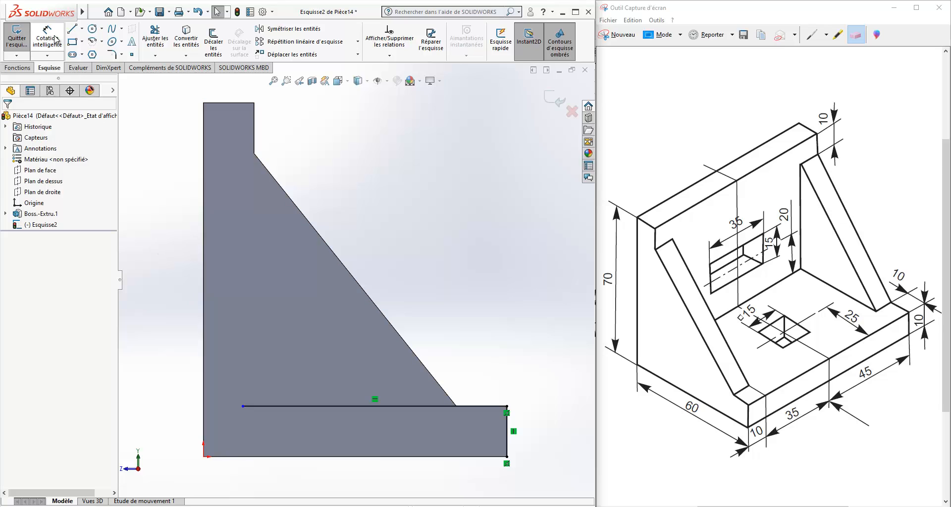
Sketch lines along the bottom, back and 10 mm top edges, ending with a vertical line about 64 mm down the upright's inner side.
{"action": "left_click", "coordinate": [71, 30]}
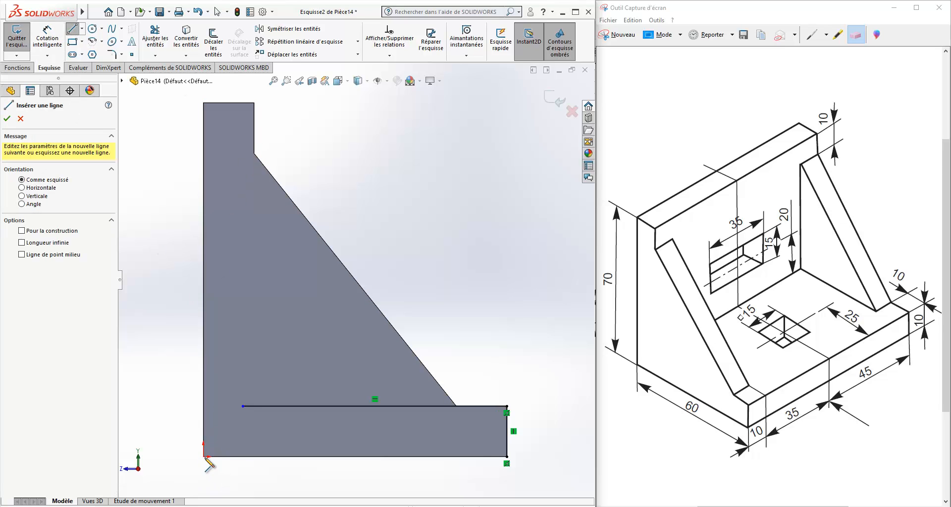
{"action": "left_click", "coordinate": [507, 456]}
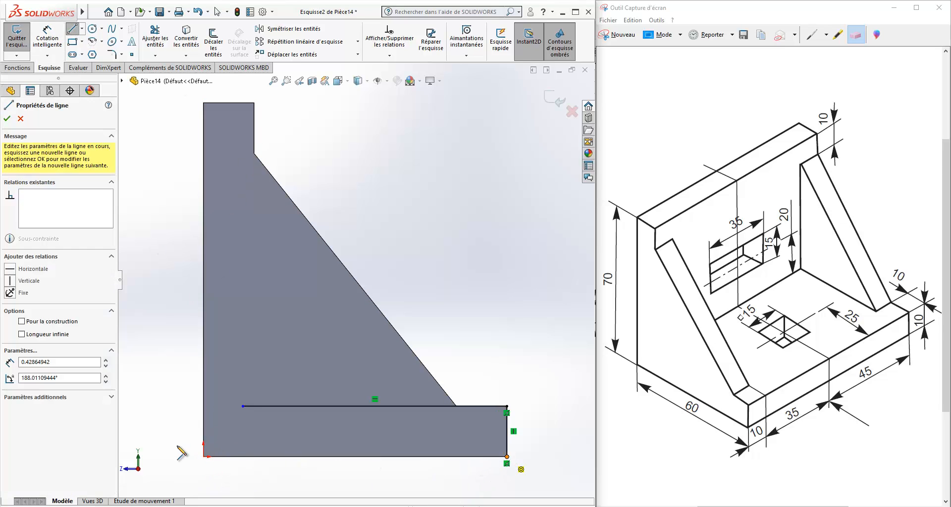
{"action": "left_click", "coordinate": [203, 457]}
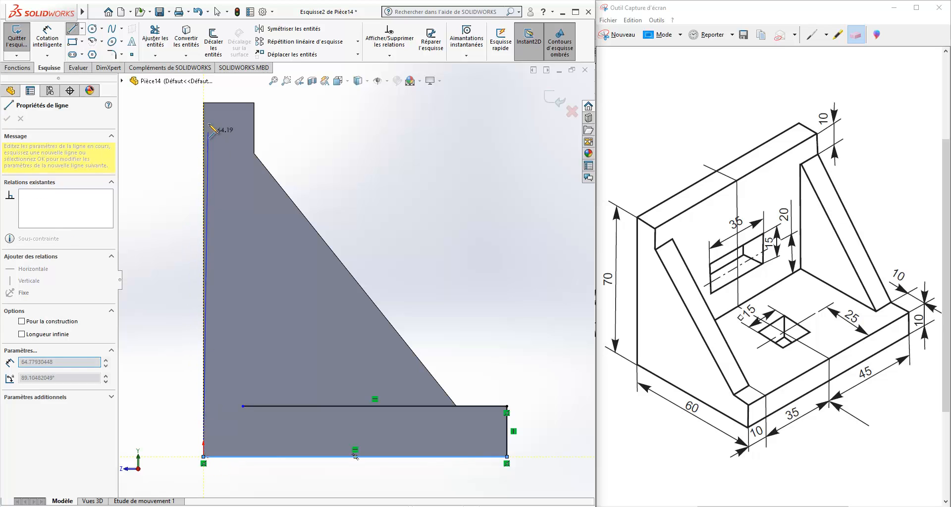
{"action": "left_click", "coordinate": [203, 103]}
{"action": "left_click", "coordinate": [254, 103]}
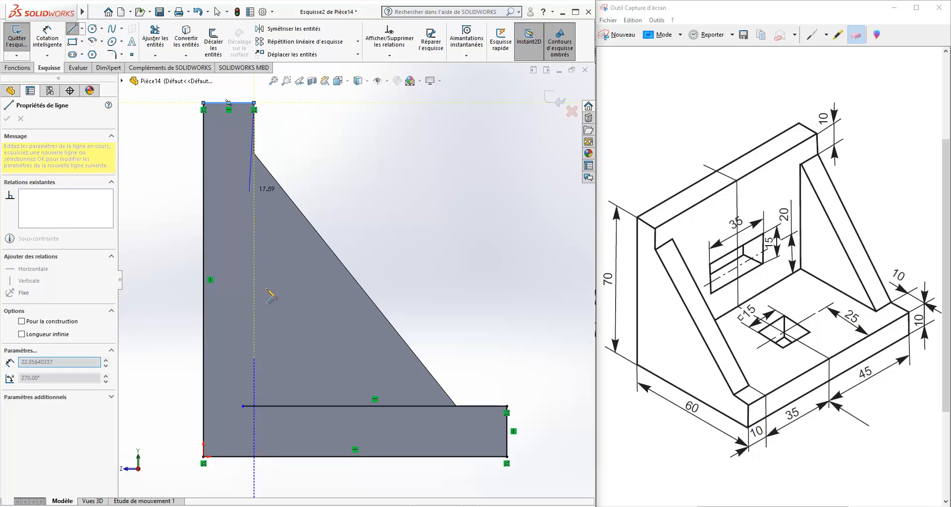
{"action": "left_click", "coordinate": [254, 426]}
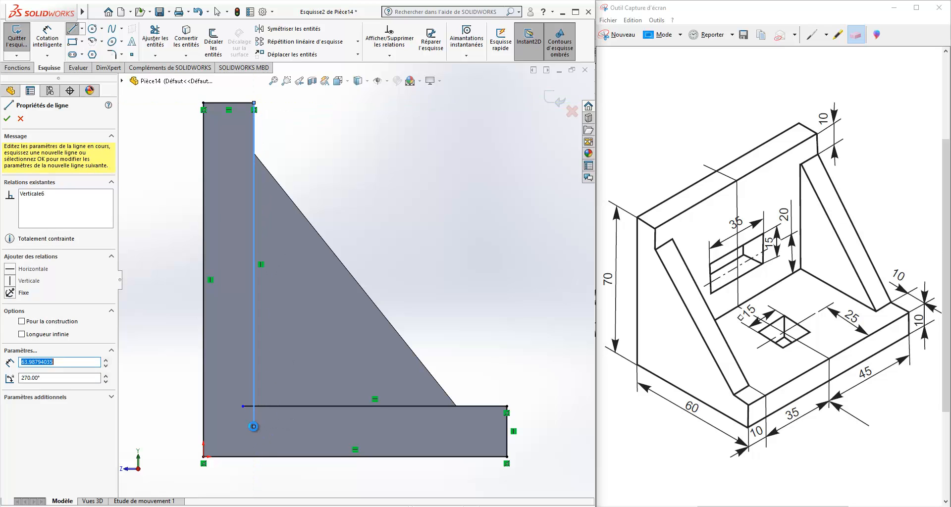
{"action": "key", "text": "Escape"}
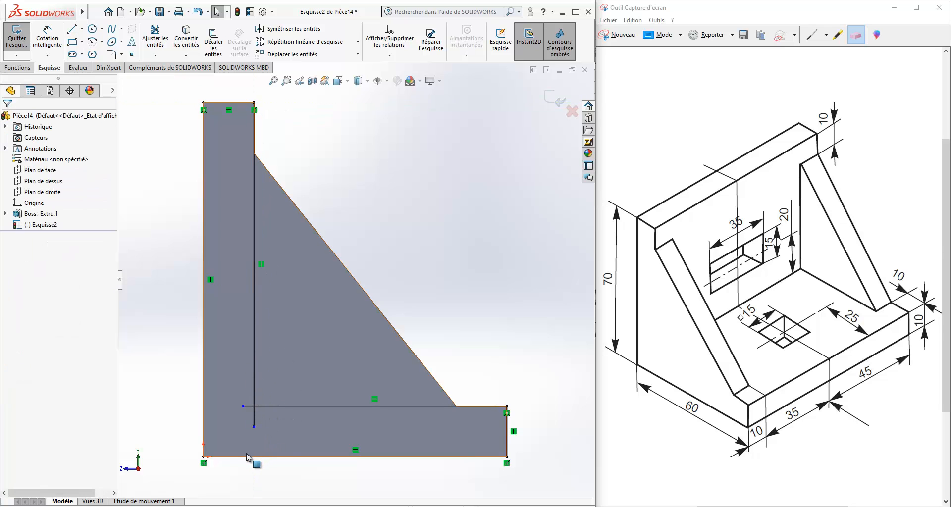
Trim the overshooting line ends at the inner corner with trim to closest, closing the L-shaped profile.
{"action": "scroll", "coordinate": [247, 454], "scroll_direction": "down", "scroll_amount": 2}
{"action": "scroll", "coordinate": [246, 456], "scroll_direction": "up", "scroll_amount": 3}
{"action": "scroll", "coordinate": [512, 350], "scroll_direction": "down", "scroll_amount": 1}
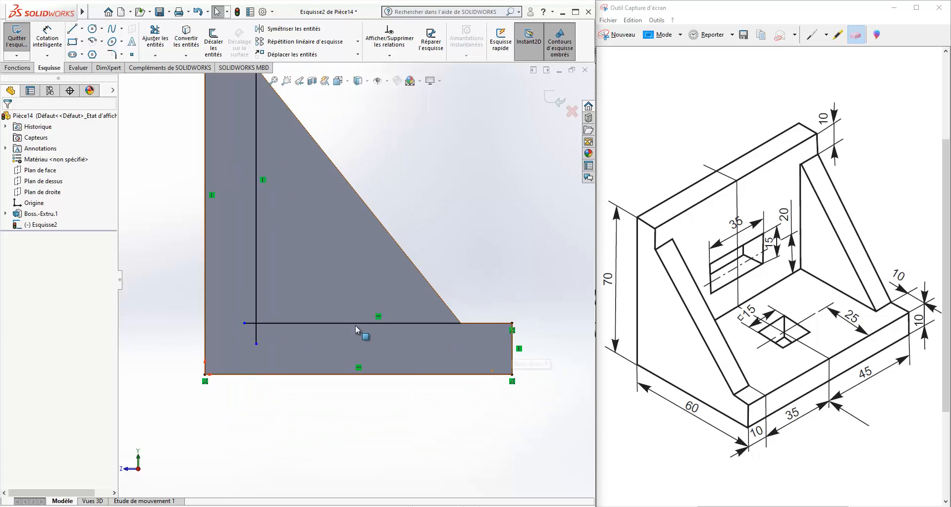
{"action": "scroll", "coordinate": [229, 315], "scroll_direction": "down", "scroll_amount": 2}
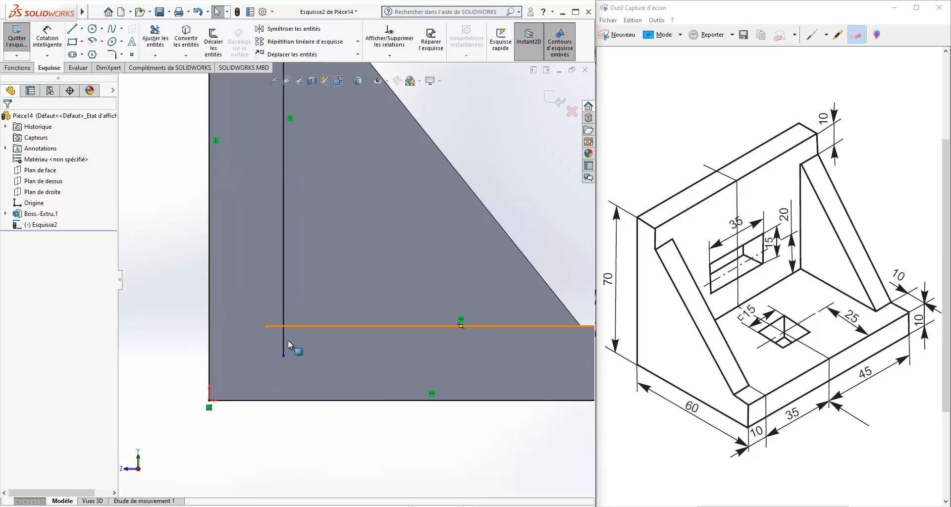
{"action": "left_click", "coordinate": [158, 47]}
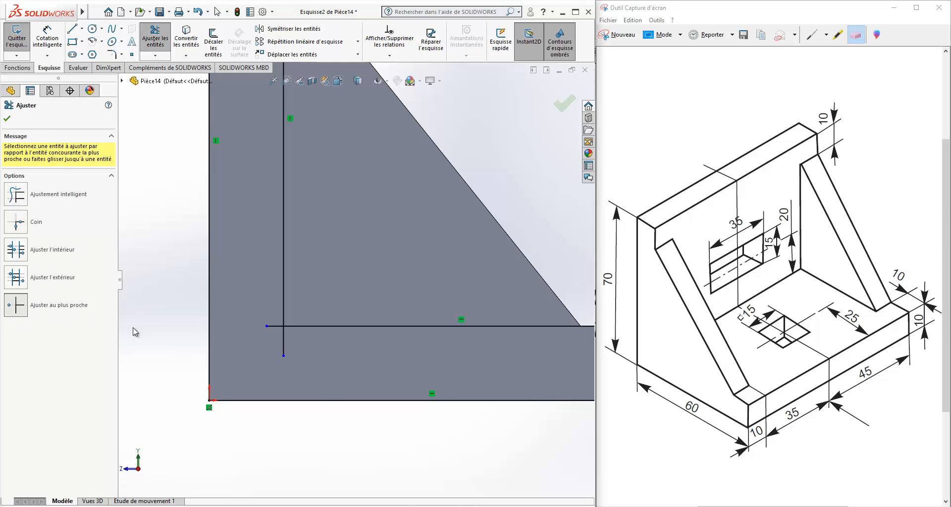
{"action": "left_click", "coordinate": [274, 326]}
{"action": "scroll", "coordinate": [274, 326], "scroll_direction": "up", "scroll_amount": 5}
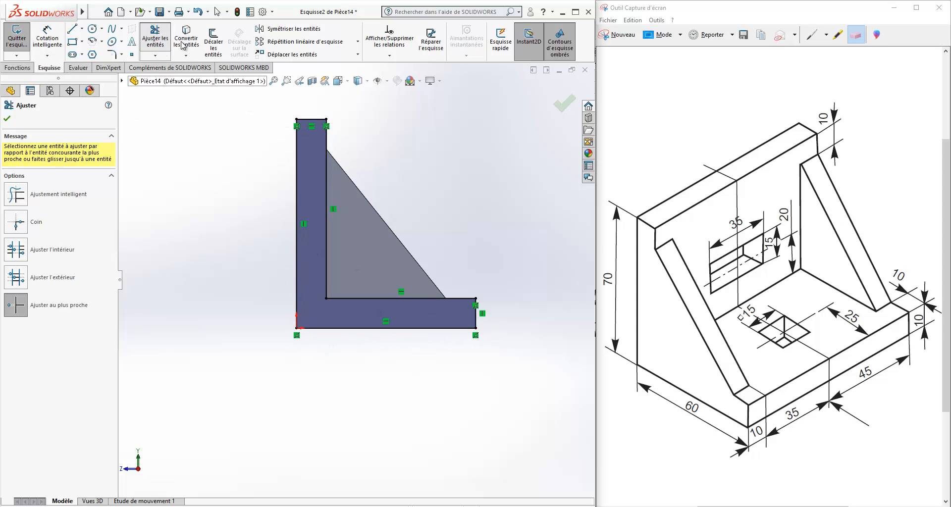
{"action": "left_click", "coordinate": [47, 40]}
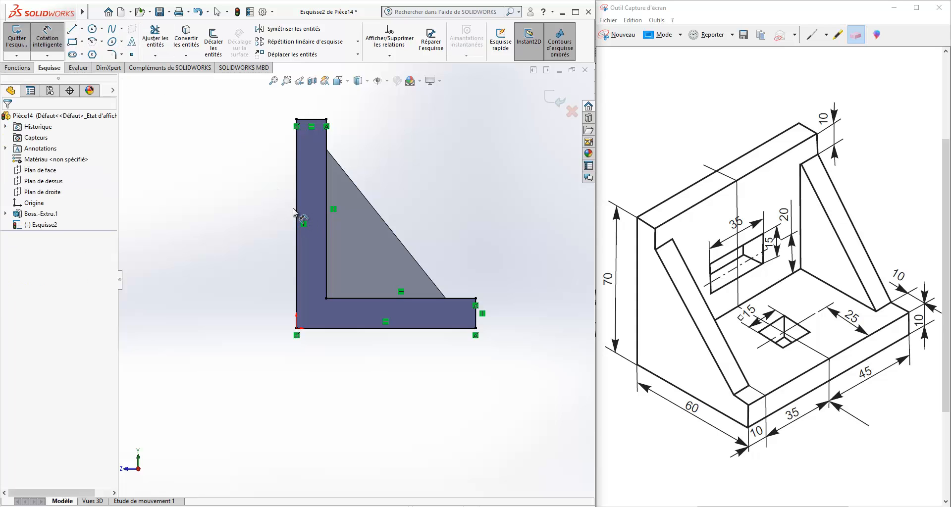
{"action": "left_click", "coordinate": [297, 201]}
{"action": "key", "text": "Escape"}
{"action": "left_click", "coordinate": [376, 329]}
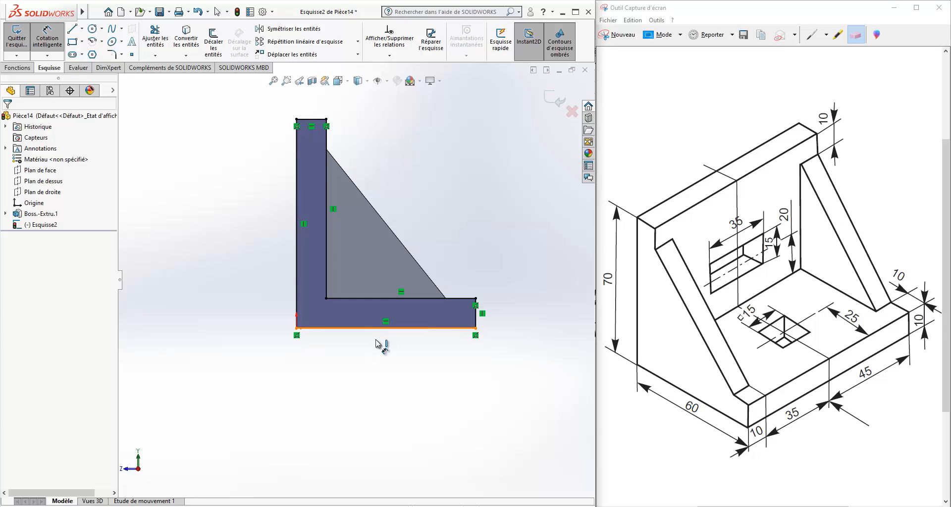
{"action": "key", "text": "Escape"}
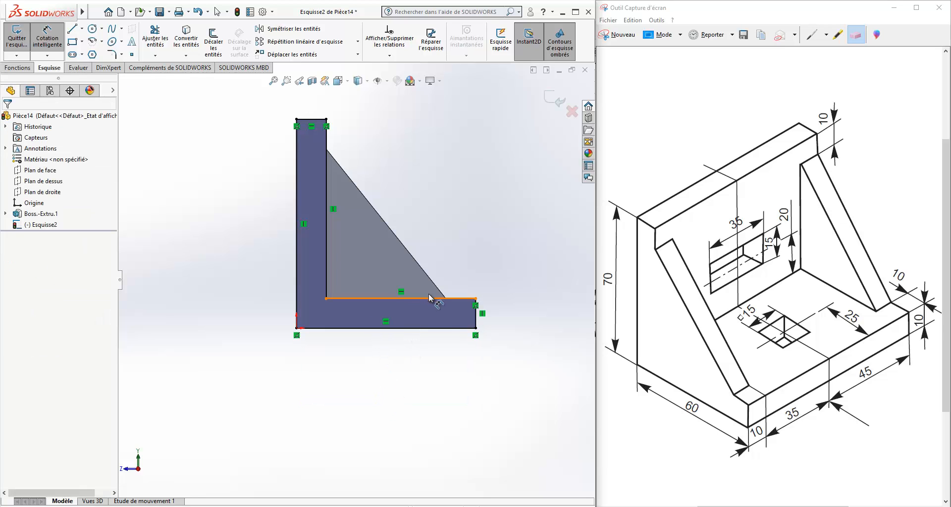
{"action": "left_click", "coordinate": [430, 298]}
{"action": "key", "text": "Escape"}
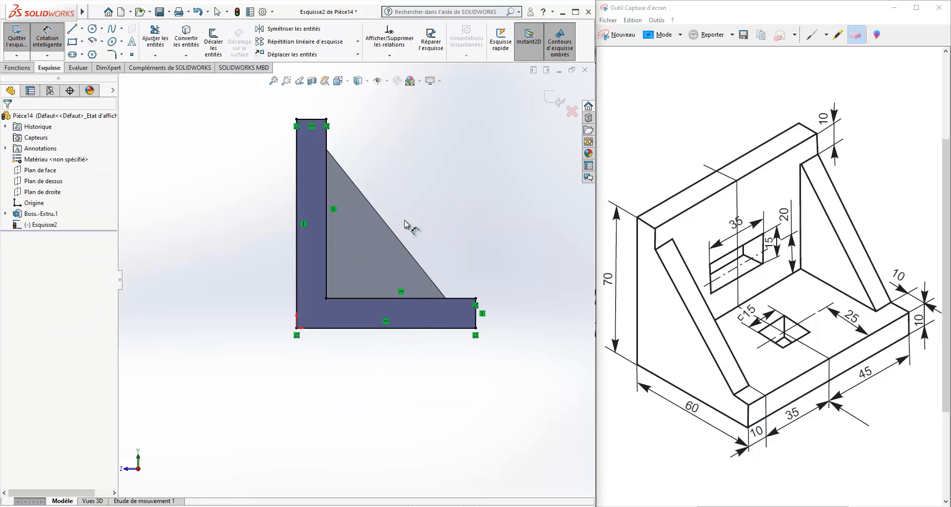
Close the sketch and extrude the L-shaped profile as a blind boss 35 mm deep, merged with the side gusset.
{"action": "left_click", "coordinate": [17, 42]}
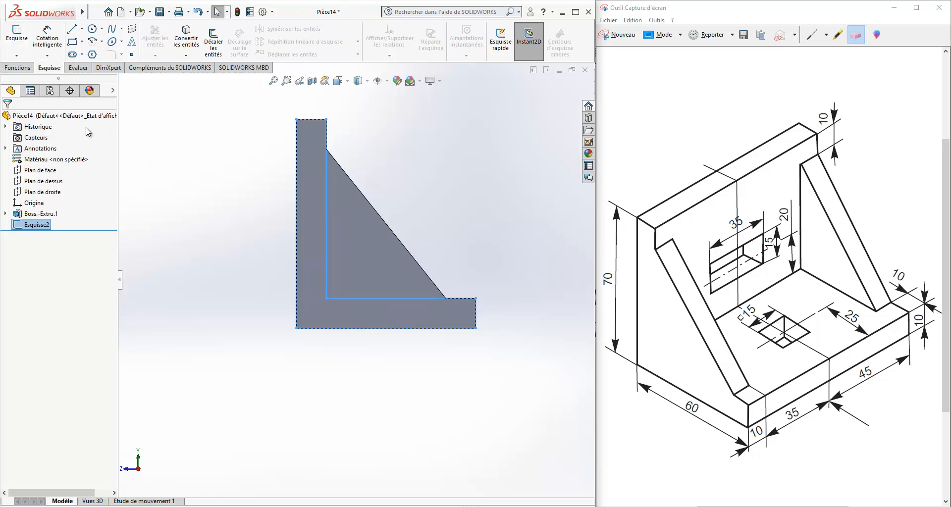
{"action": "left_click", "coordinate": [18, 68]}
{"action": "left_click", "coordinate": [23, 39]}
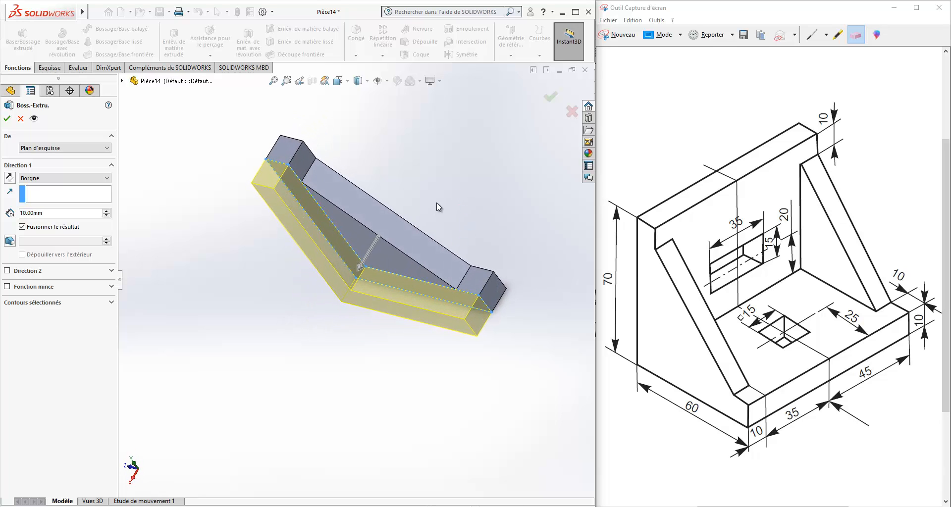
{"action": "middle_click_drag", "start_coordinate": [437, 204], "coordinate": [448, 187]}
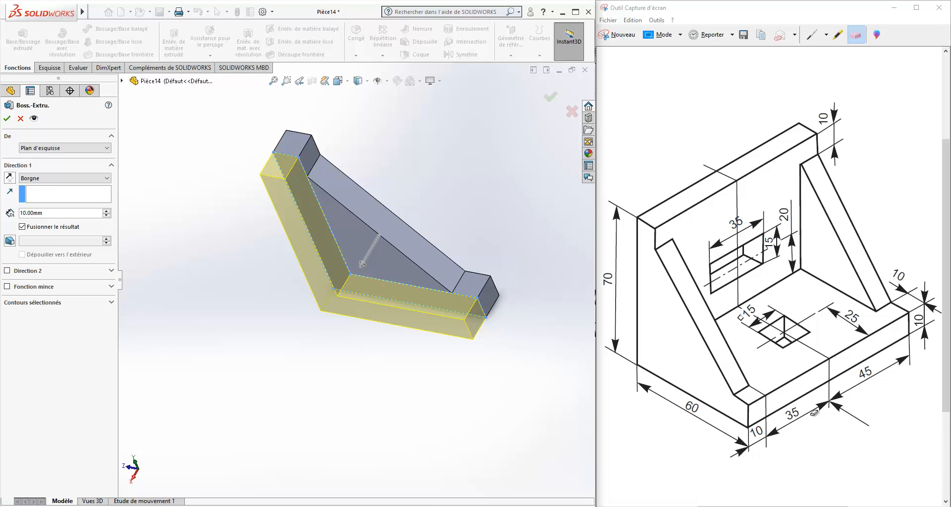
{"action": "double_click", "coordinate": [44, 213]}
{"action": "type", "text": "35"}
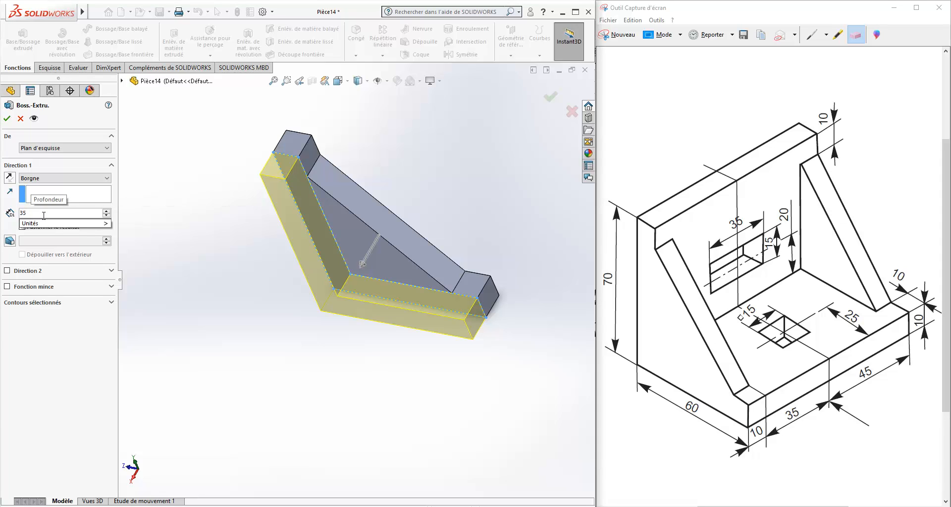
{"action": "key", "text": "Return"}
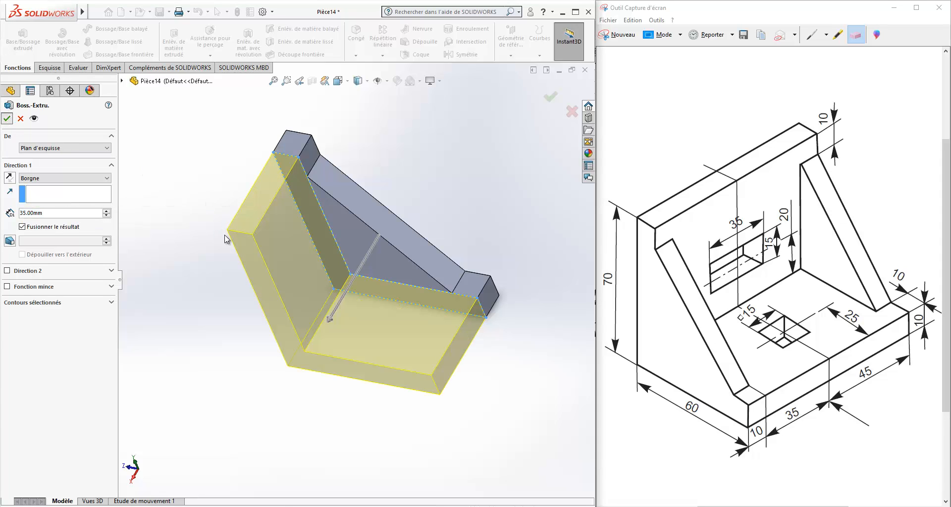
{"action": "key", "text": "Return"}
Mirror the whole bracket body about the exposed L-shaped end face, with merging of solids enabled.
{"action": "middle_click_drag", "start_coordinate": [506, 232], "coordinate": [486, 257]}
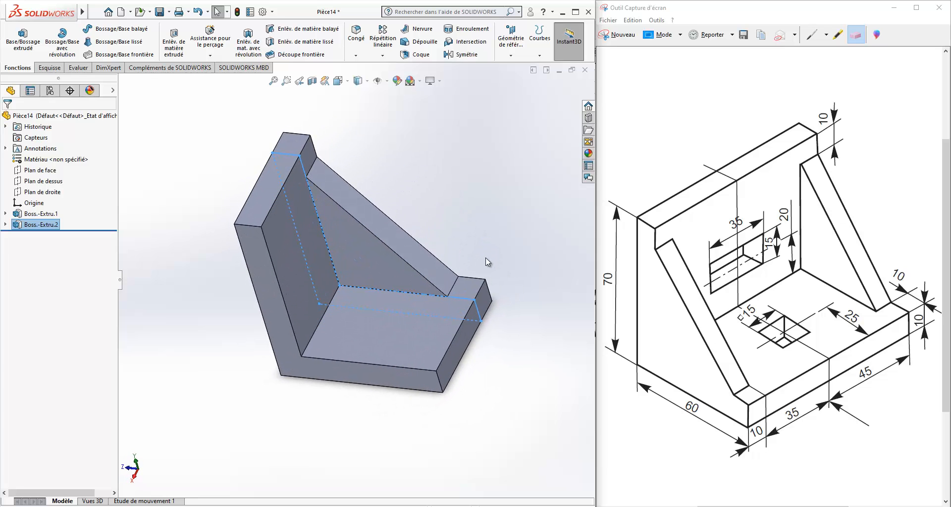
{"action": "mouse_move", "coordinate": [428, 237]}
{"action": "middle_mouse_down"}
{"action": "mouse_move", "coordinate": [423, 263]}
{"action": "mouse_move", "coordinate": [429, 239]}
{"action": "middle_mouse_up"}
{"action": "left_click", "coordinate": [476, 288]}
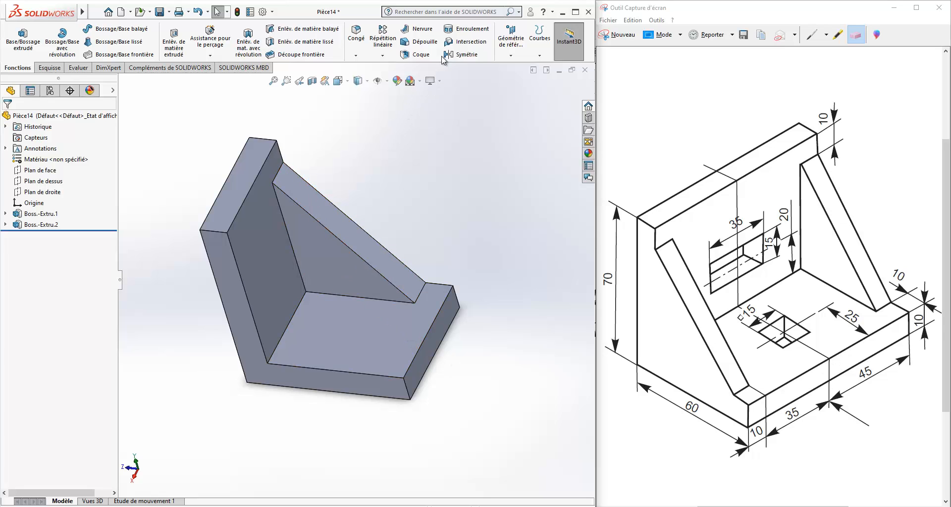
{"action": "left_click", "coordinate": [465, 54]}
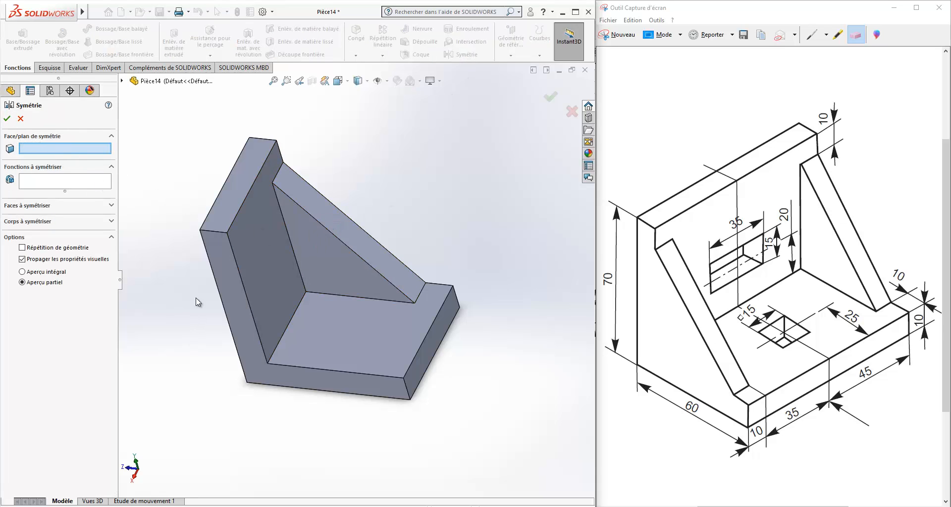
{"action": "left_click", "coordinate": [237, 327]}
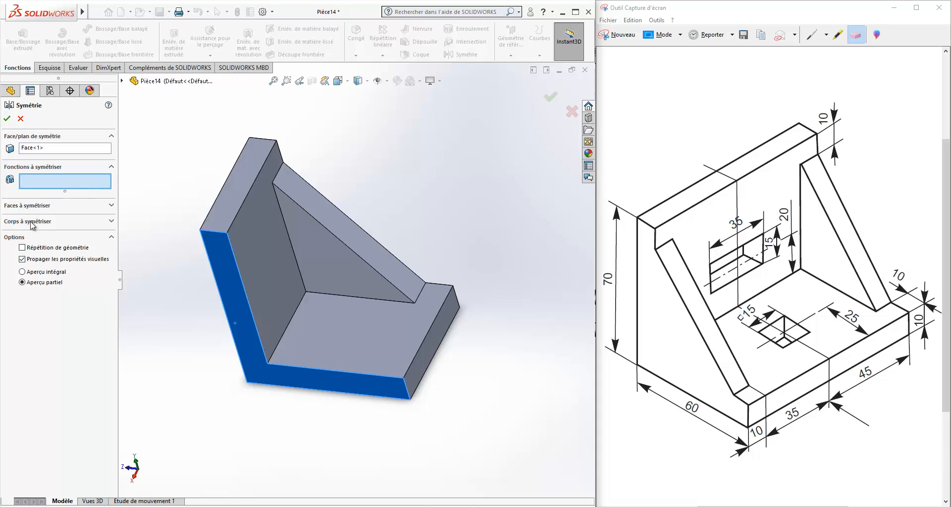
{"action": "left_click", "coordinate": [78, 221]}
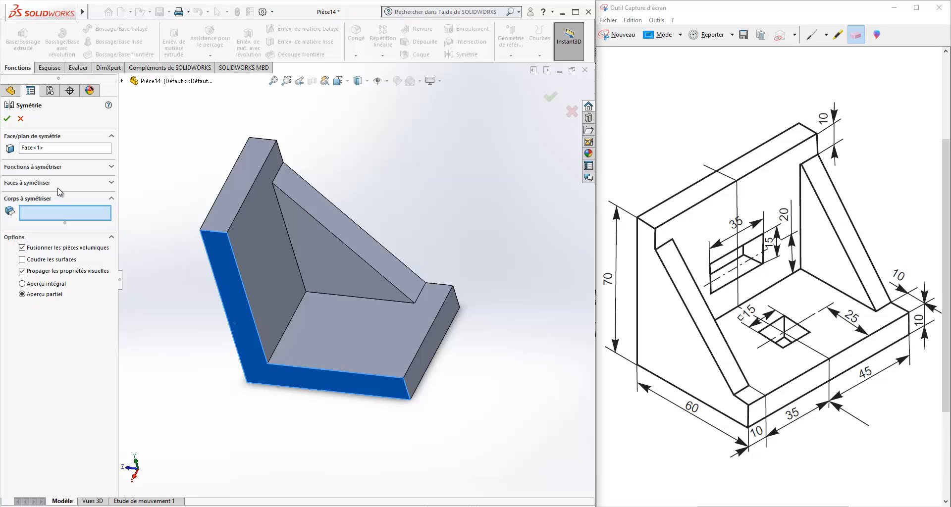
{"action": "left_click", "coordinate": [110, 182]}
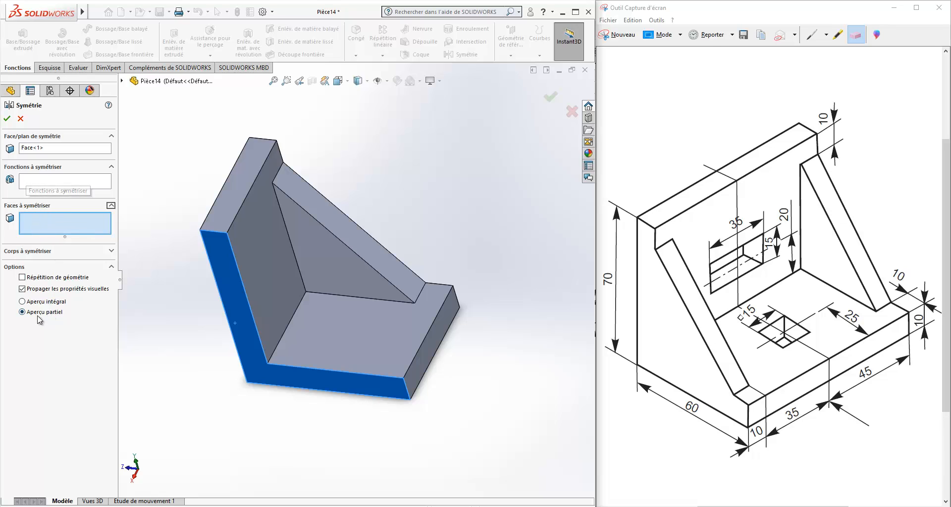
{"action": "left_click", "coordinate": [33, 251]}
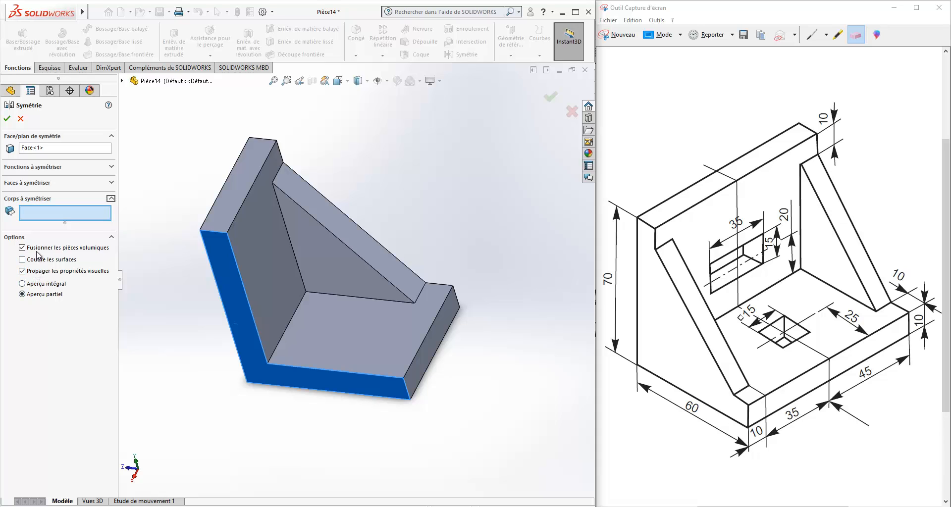
{"action": "left_click", "coordinate": [290, 213]}
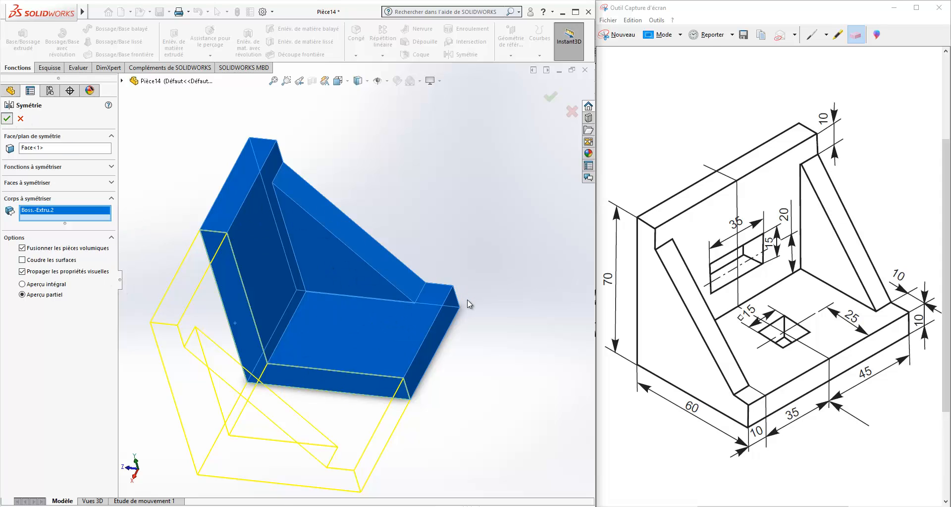
{"action": "key", "text": "Return"}
Start a sketch on the foot's upper face and draw a corner rectangle about 23 by 16 mm between the gussets.
{"action": "middle_click_drag", "start_coordinate": [465, 196], "coordinate": [455, 218]}
{"action": "scroll", "coordinate": [499, 239], "scroll_direction": "up", "scroll_amount": 4}
{"action": "middle_click_drag", "start_coordinate": [499, 238], "coordinate": [234, 340]}
{"action": "middle_click_drag", "start_coordinate": [367, 316], "coordinate": [396, 313]}
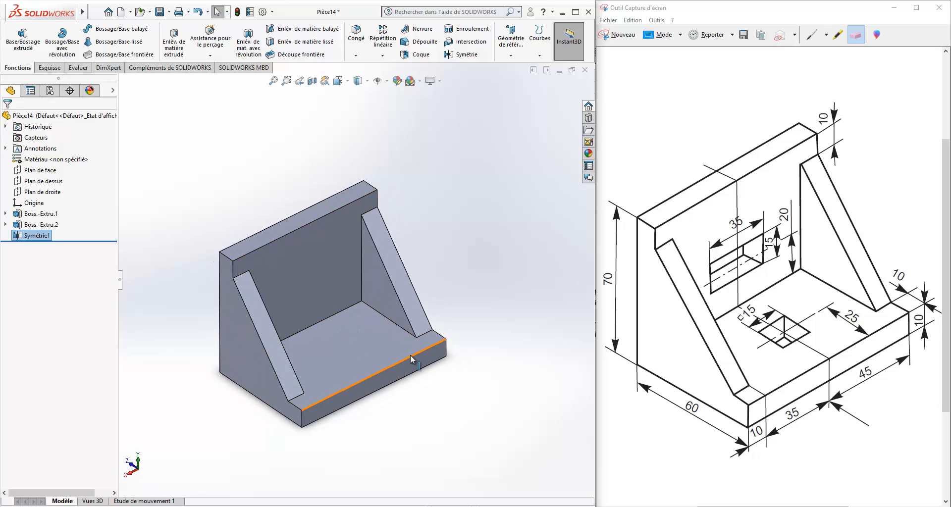
{"action": "scroll", "coordinate": [333, 371], "scroll_direction": "down", "scroll_amount": 2}
{"action": "scroll", "coordinate": [335, 373], "scroll_direction": "up", "scroll_amount": 2}
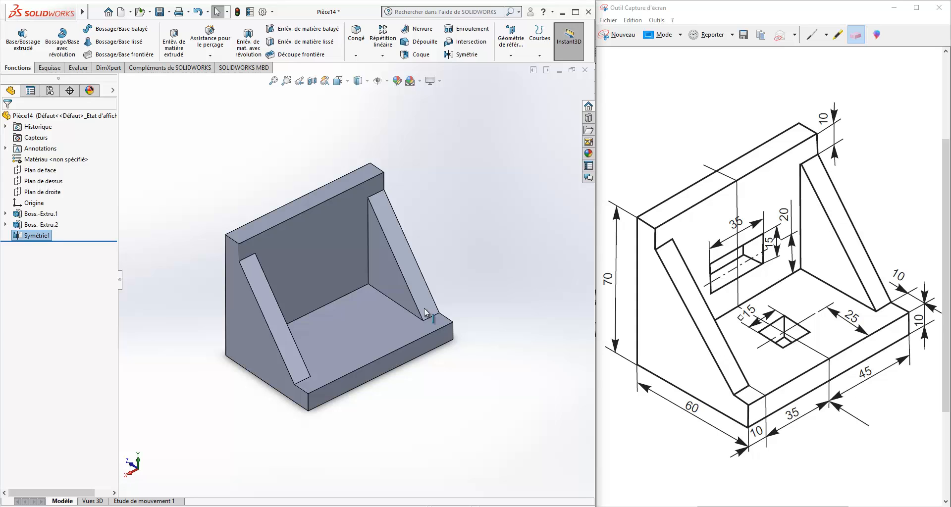
{"action": "left_click", "coordinate": [50, 67]}
{"action": "left_click", "coordinate": [17, 33]}
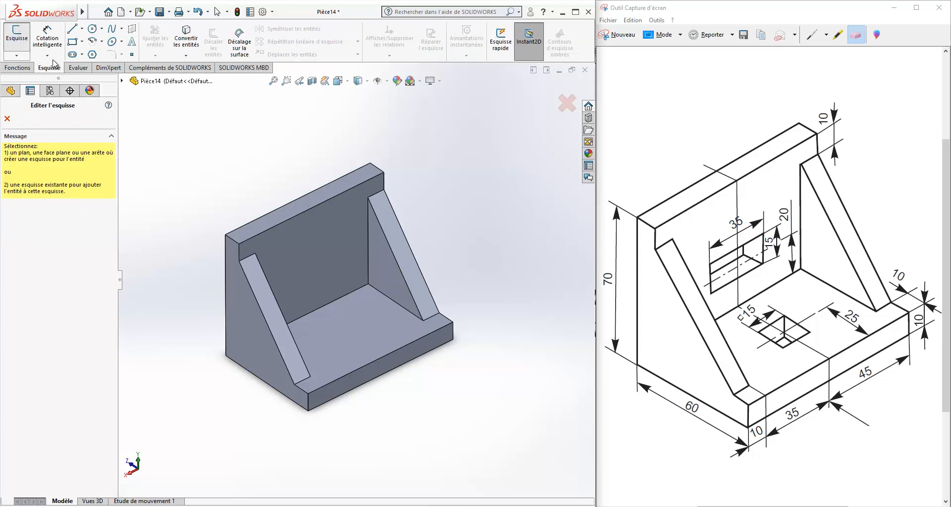
{"action": "left_click", "coordinate": [361, 337]}
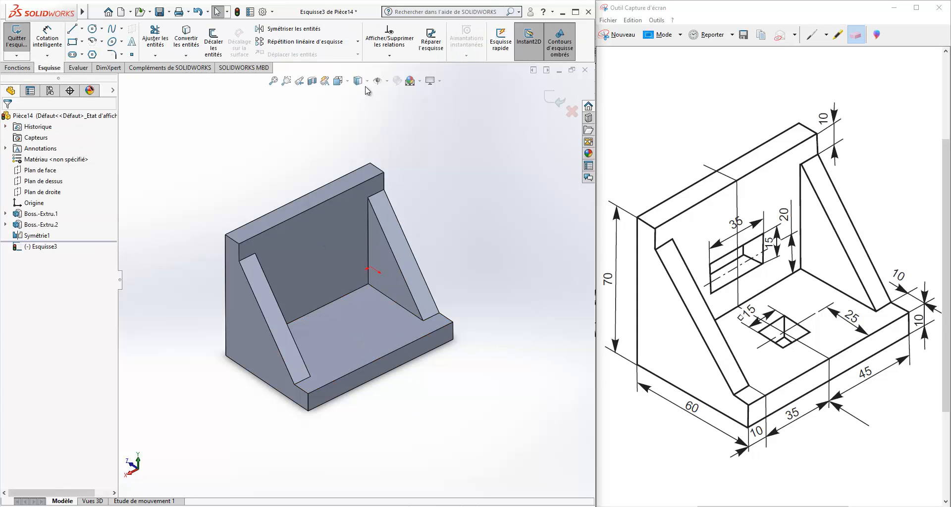
{"action": "left_click", "coordinate": [339, 80]}
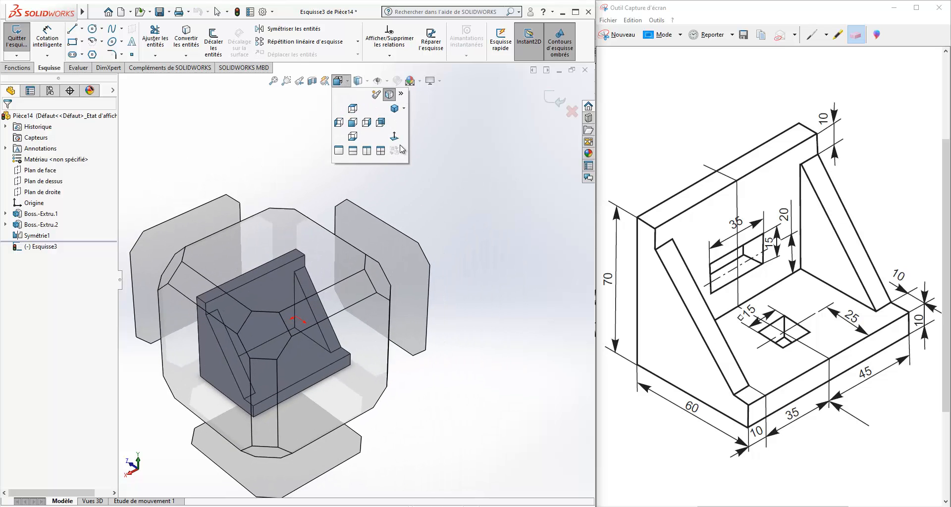
{"action": "left_click", "coordinate": [394, 136]}
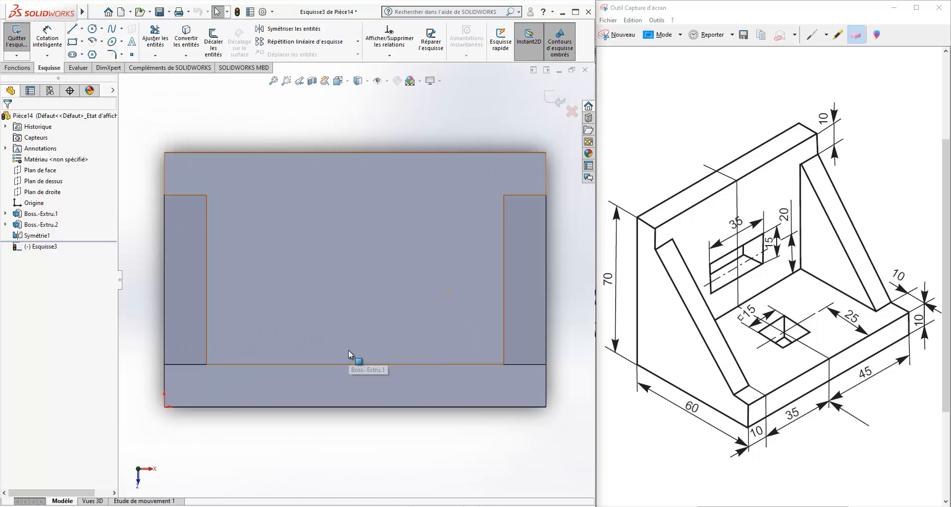
{"action": "scroll", "coordinate": [240, 271], "scroll_direction": "up", "scroll_amount": 1}
{"action": "left_click", "coordinate": [72, 43]}
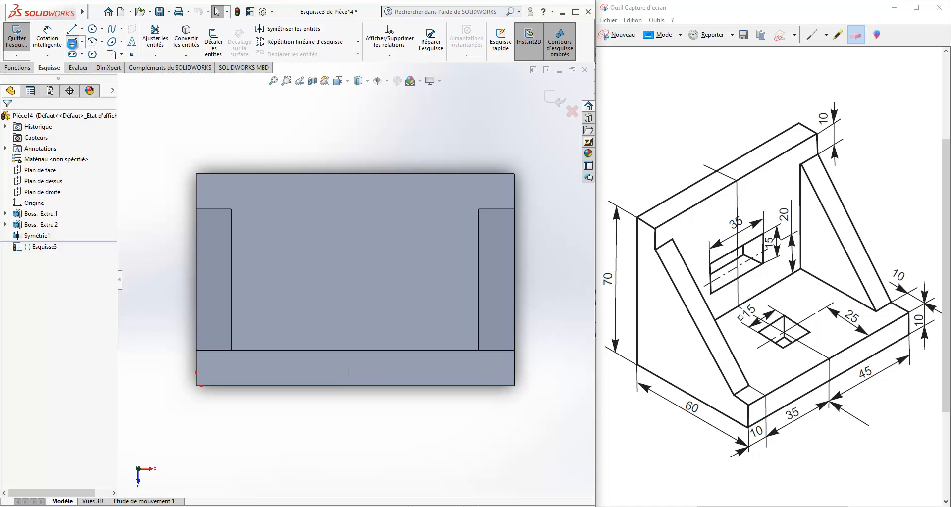
{"action": "left_click", "coordinate": [303, 233]}
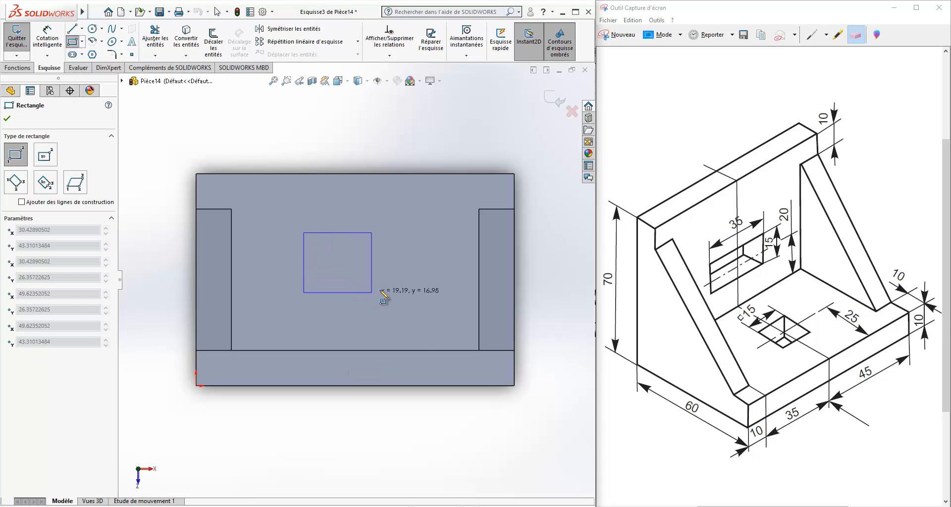
{"action": "left_click", "coordinate": [386, 288]}
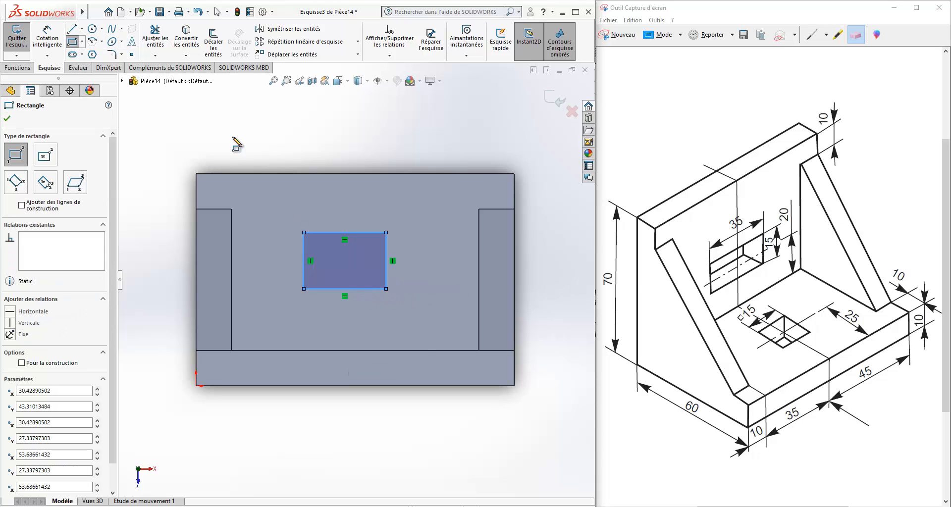
Dimension the rectangle's width and height to 15 mm each, making it a square.
{"action": "left_click", "coordinate": [40, 42]}
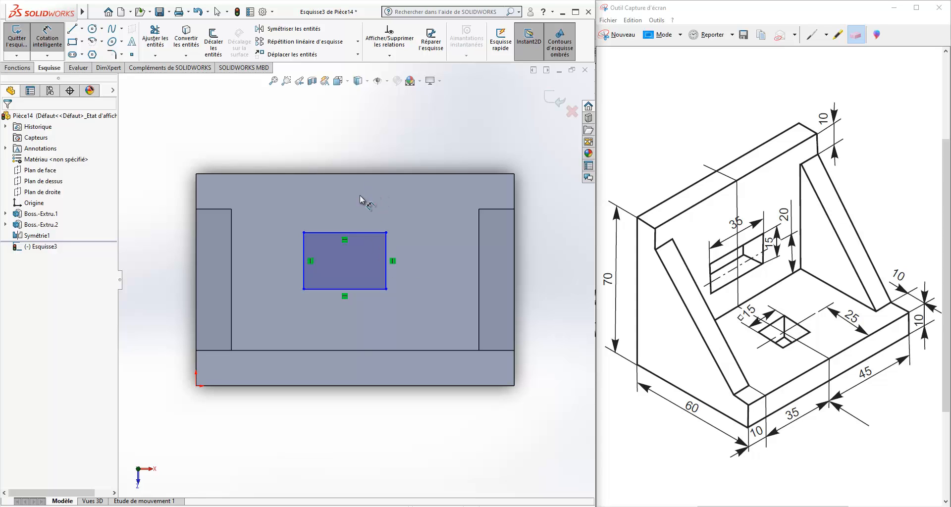
{"action": "left_click", "coordinate": [362, 232]}
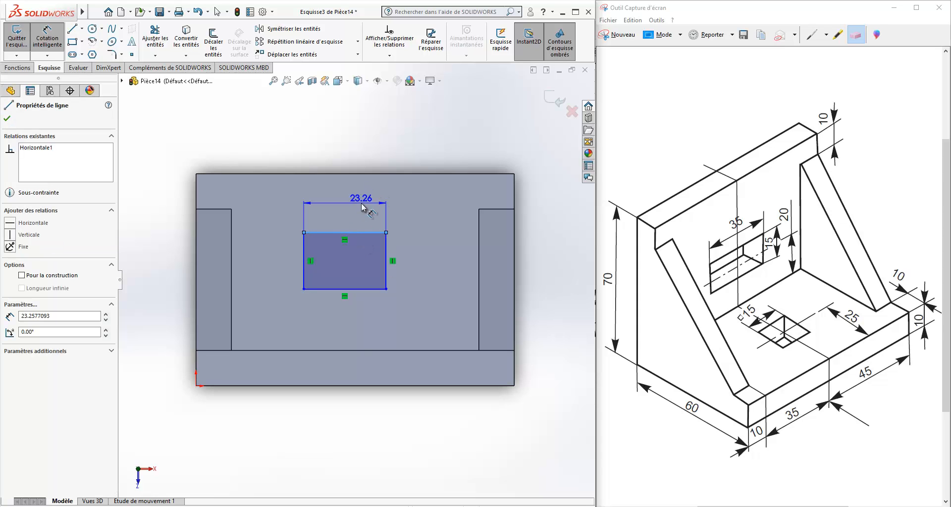
{"action": "left_click", "coordinate": [361, 203]}
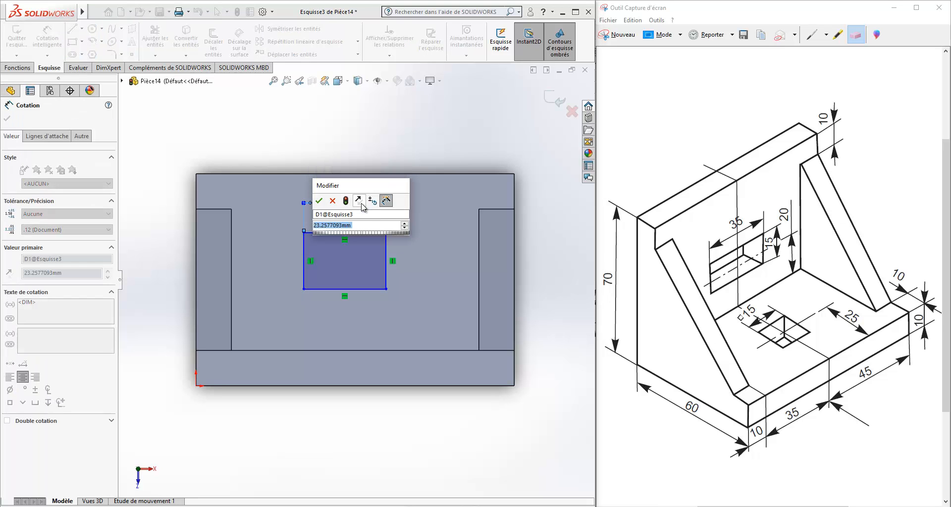
{"action": "type", "text": "15"}
{"action": "key", "text": "Return"}
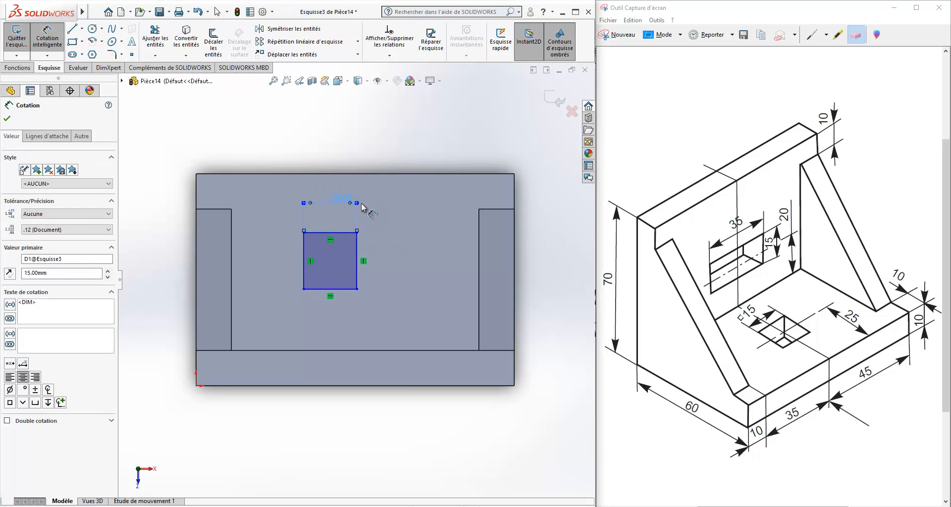
{"action": "left_click", "coordinate": [357, 275]}
{"action": "left_click", "coordinate": [406, 263]}
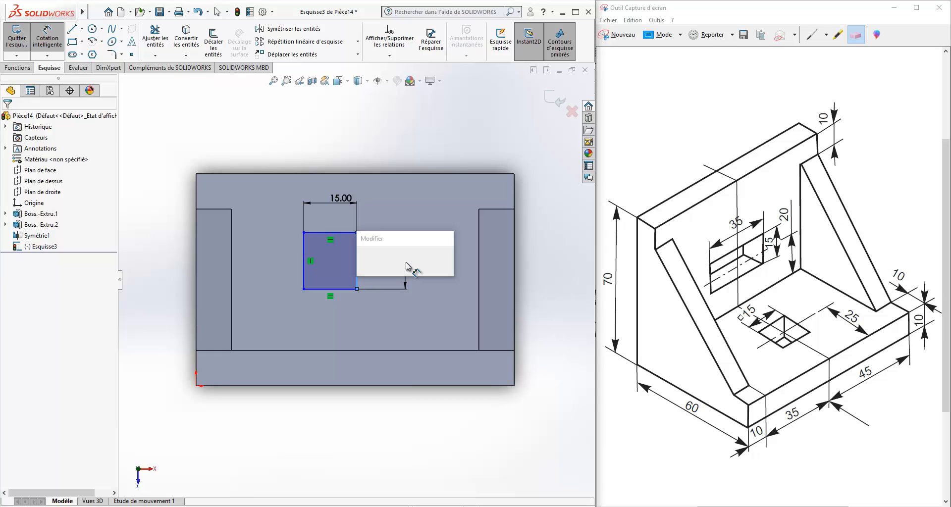
{"action": "type", "text": "15"}
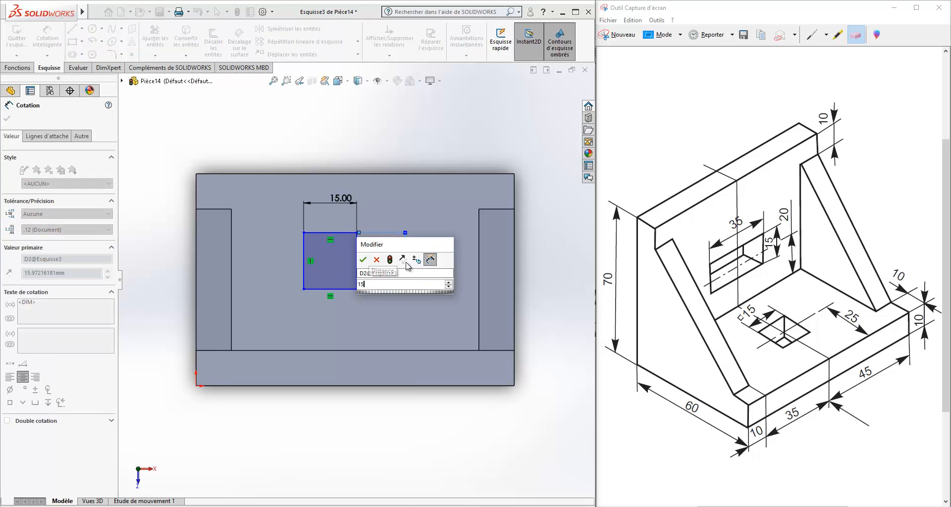
{"action": "key", "text": "Return"}
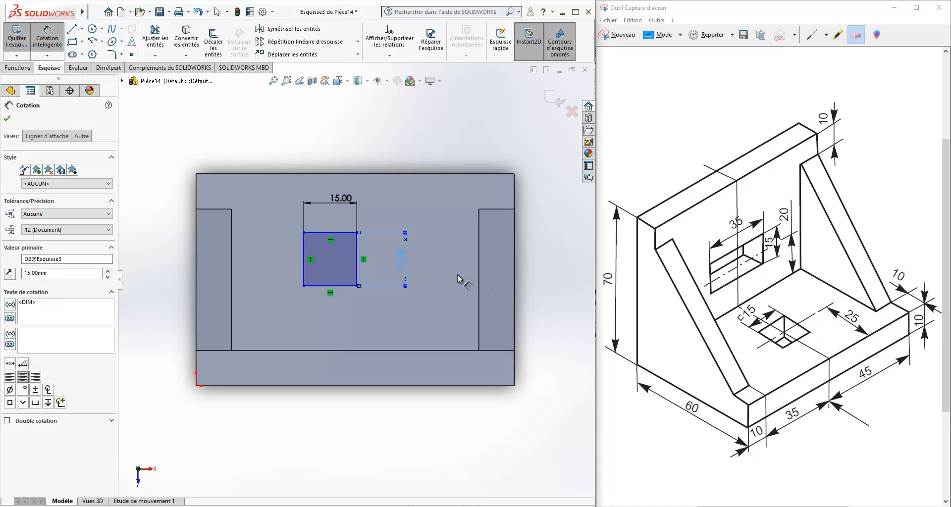
Dimension the distance from the foot's front edge to the square's nearest side as 25-7.5, giving 17.5 mm.
{"action": "left_click", "coordinate": [359, 174]}
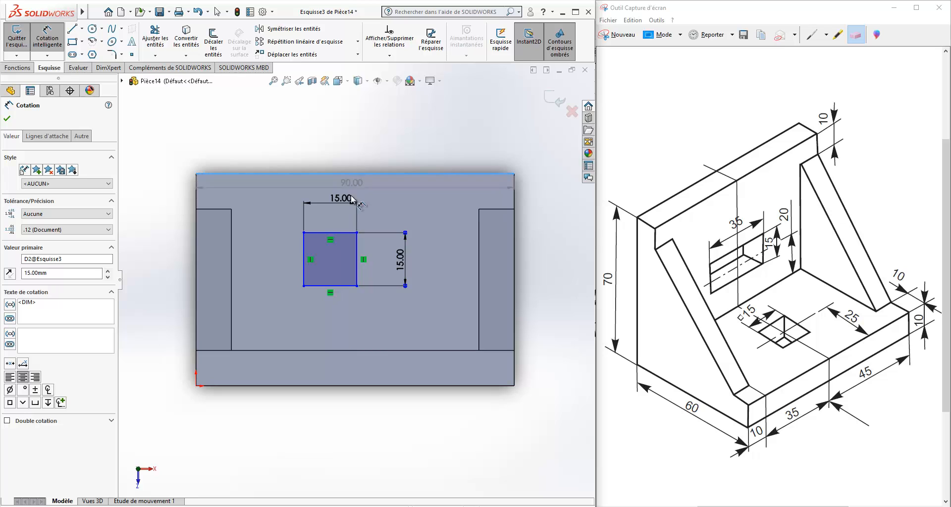
{"action": "left_click", "coordinate": [340, 232]}
{"action": "left_click", "coordinate": [318, 143]}
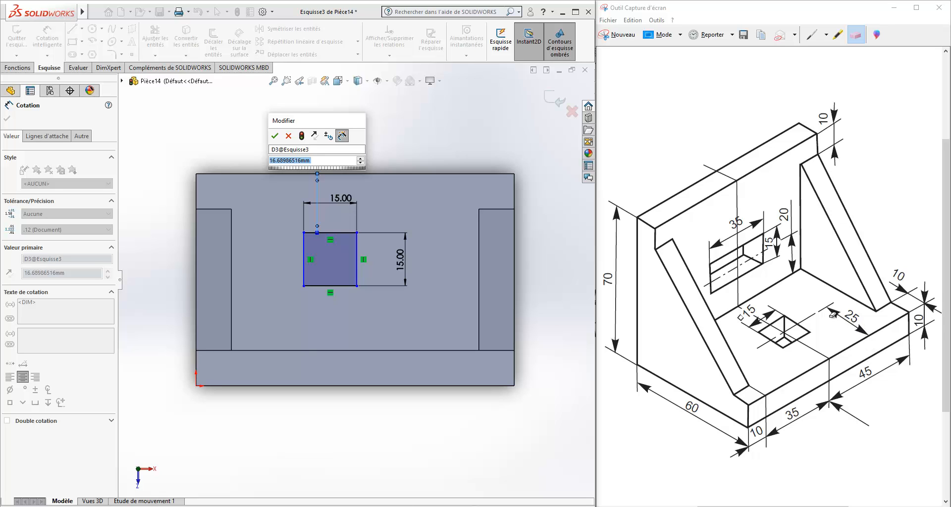
{"action": "type", "text": "25"}
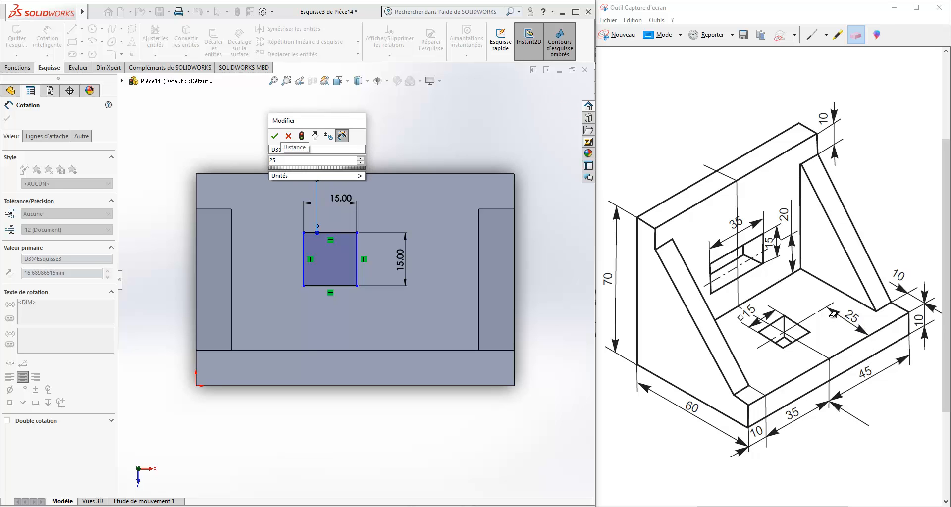
{"action": "type", "text": "-"}
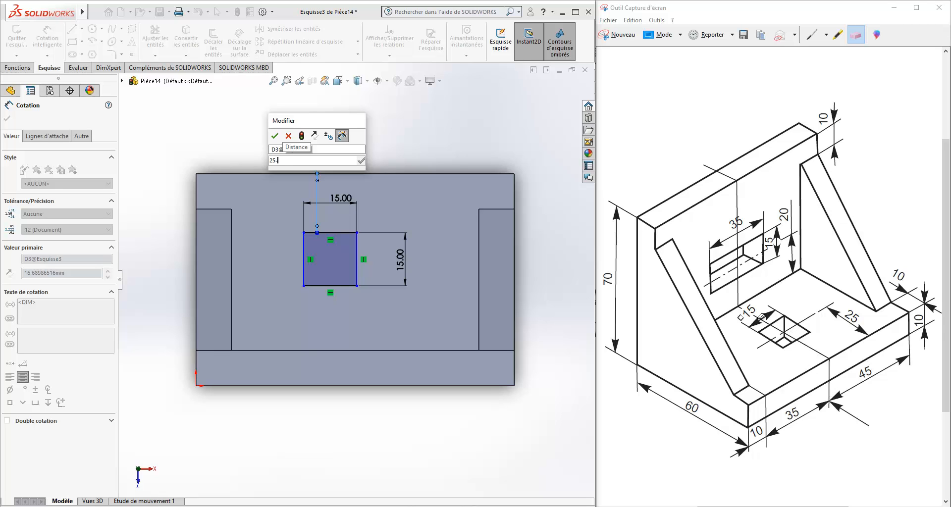
{"action": "type", "text": "7"}
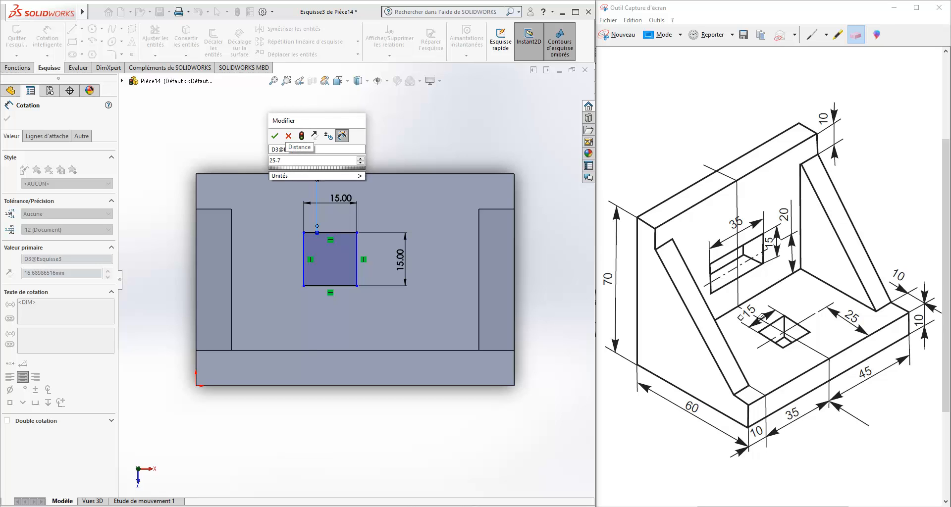
{"action": "type", "text": ".5"}
{"action": "key", "text": "Return"}
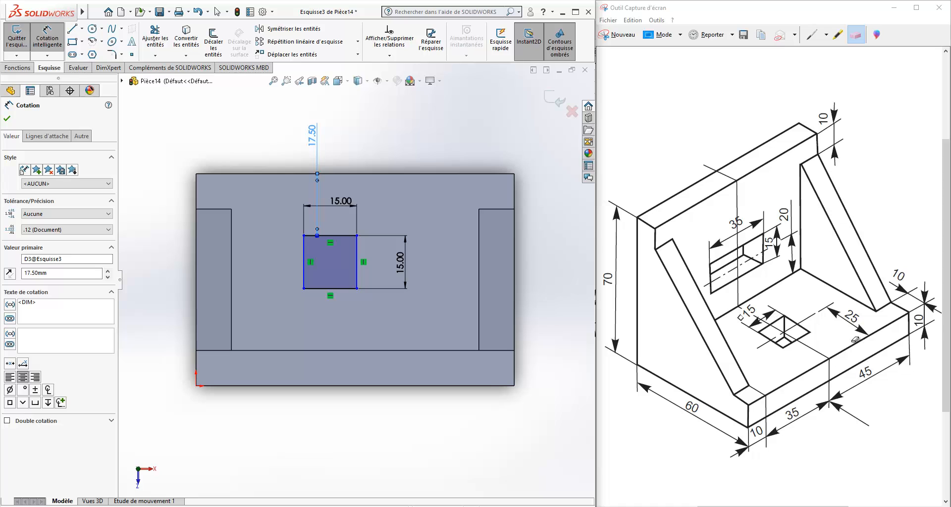
Dimension the distance from the square's lateral side to the facing gusset's inner edge as 35-7.5, giving 27.5 mm.
{"action": "left_click", "coordinate": [367, 157]}
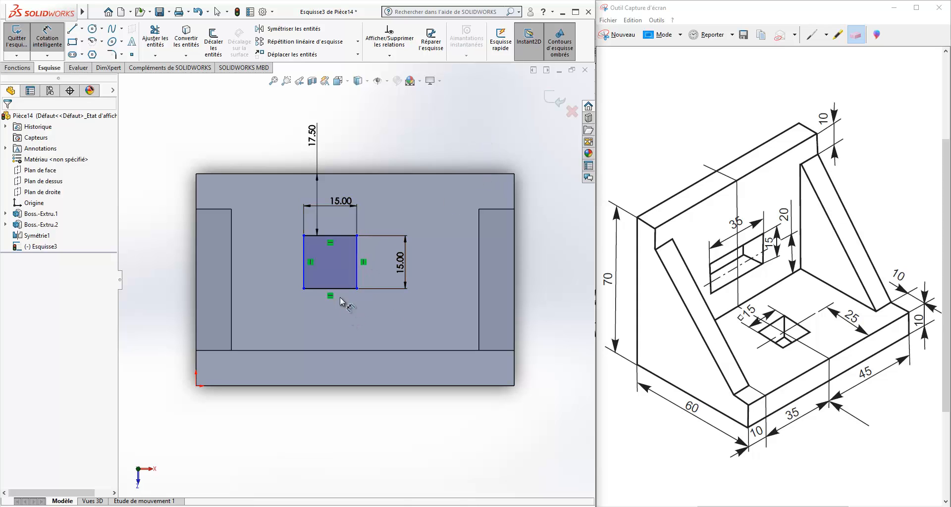
{"action": "left_click", "coordinate": [357, 259]}
{"action": "left_click", "coordinate": [479, 242]}
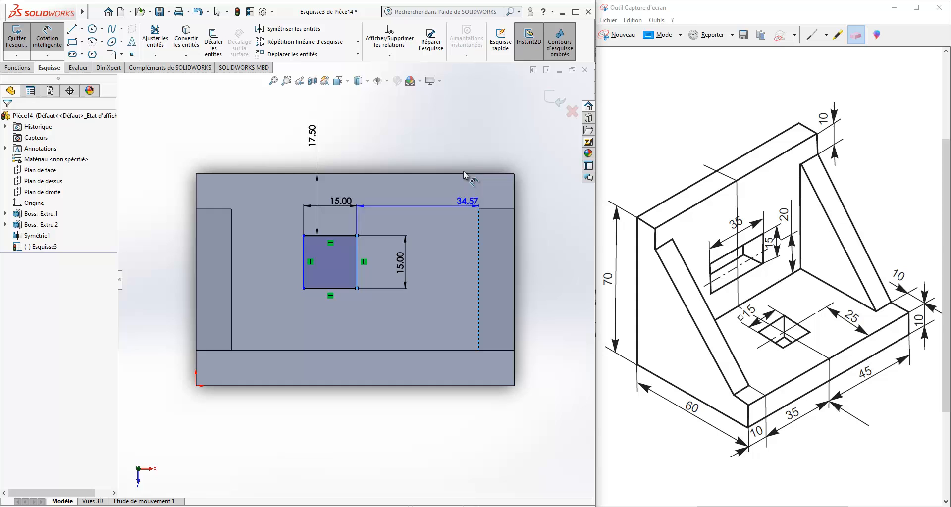
{"action": "left_click", "coordinate": [432, 142]}
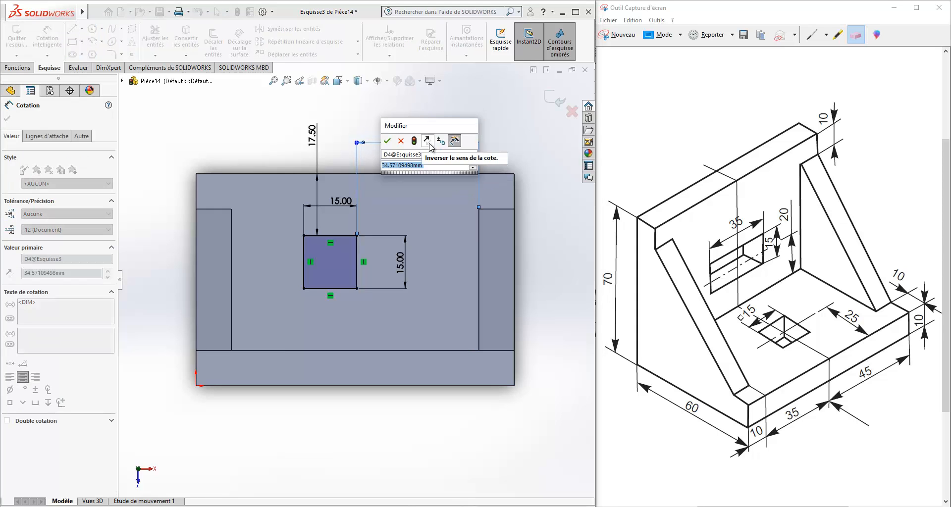
{"action": "type", "text": "35-7."}
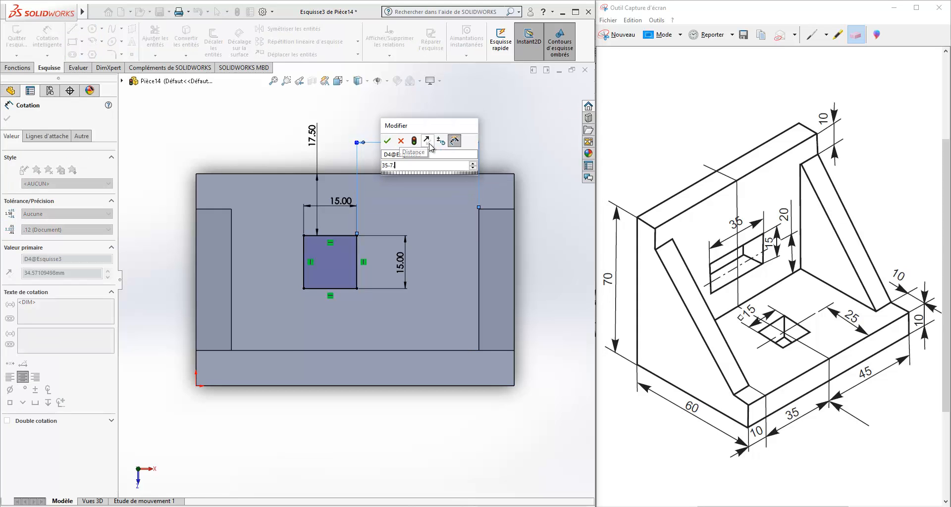
{"action": "type", "text": "5"}
{"action": "key", "text": "Return"}
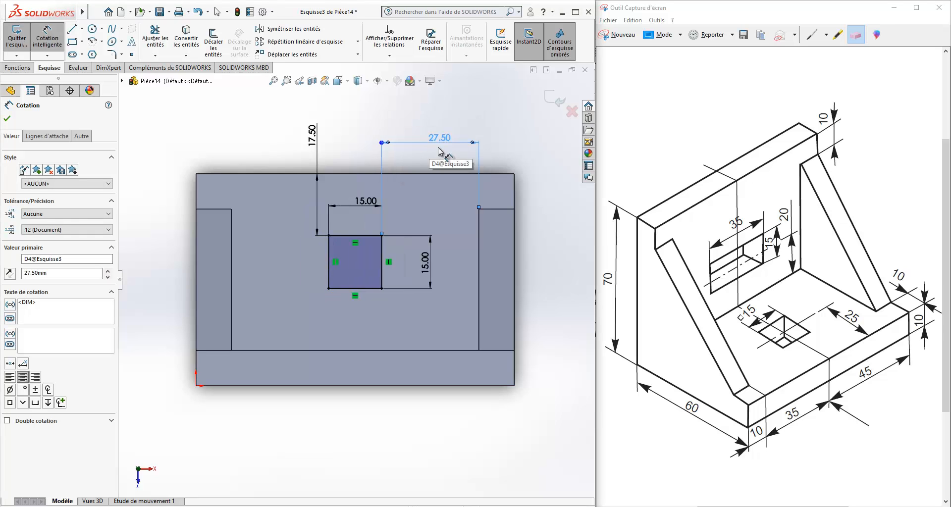
Check the square's distance to the opposite gusset's inner edge and its half-height with trial dimensions, without placing them.
{"action": "left_click", "coordinate": [330, 274]}
{"action": "left_click", "coordinate": [231, 265]}
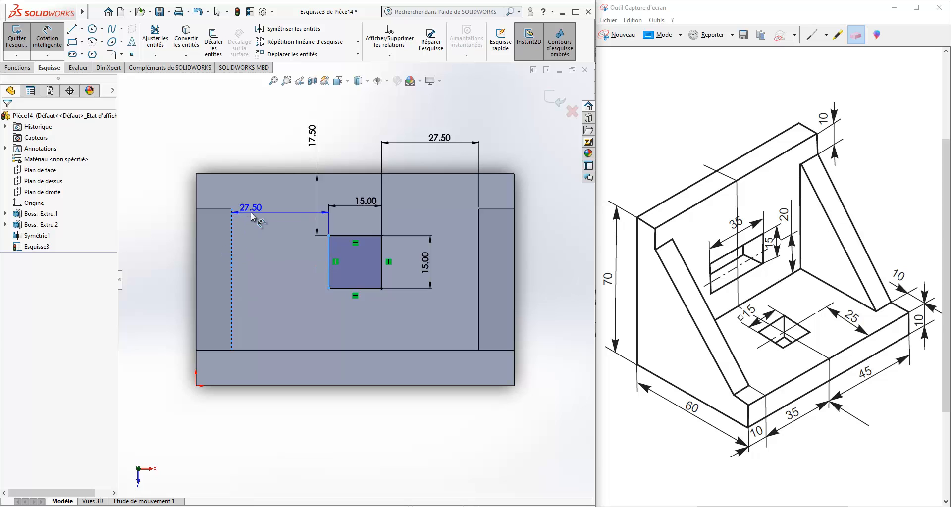
{"action": "key", "text": "Escape"}
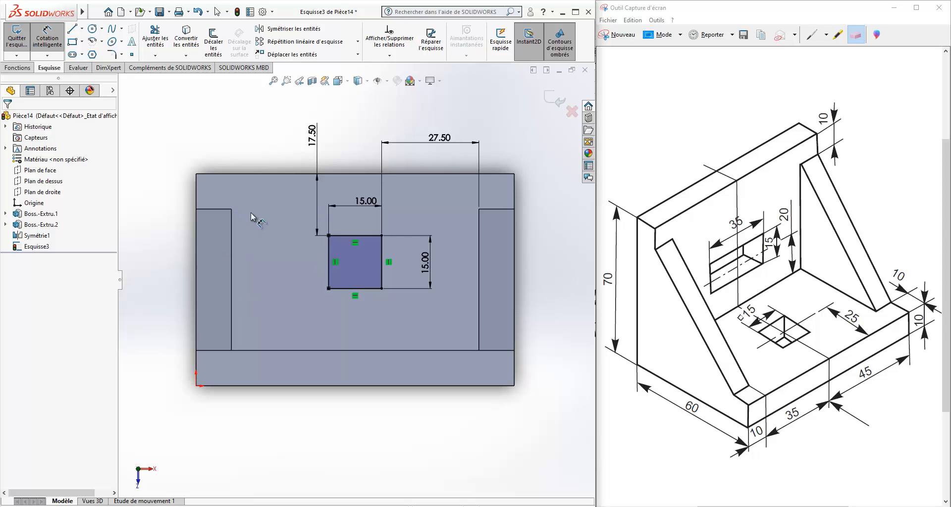
{"action": "left_click", "coordinate": [393, 262]}
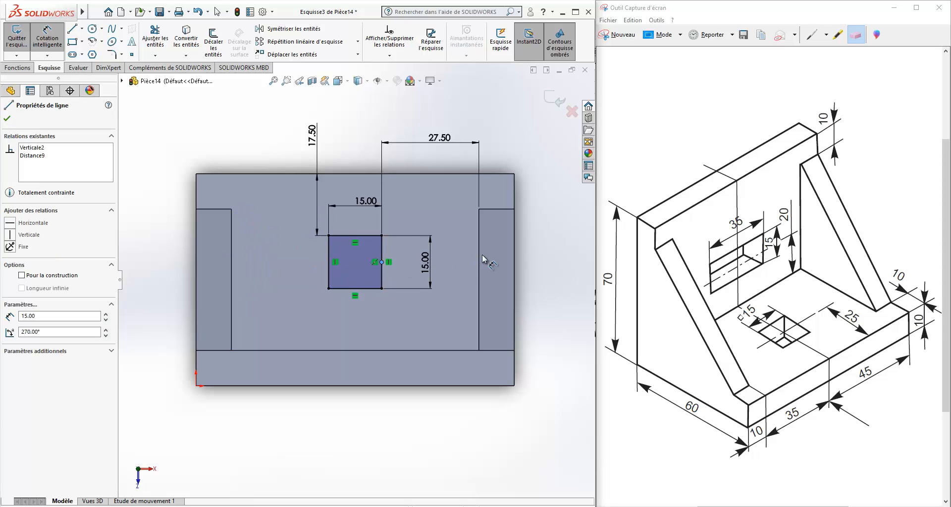
{"action": "left_click", "coordinate": [479, 261]}
{"action": "key", "text": "Escape"}
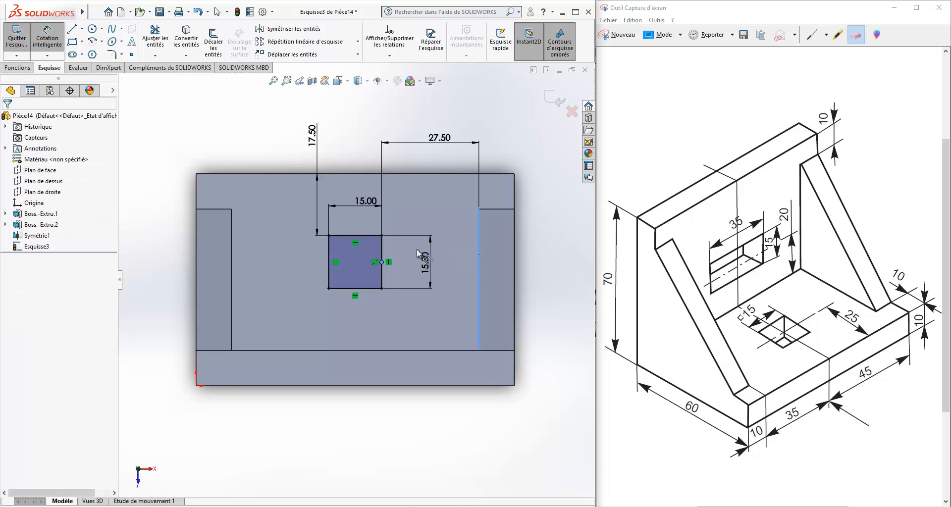
{"action": "left_click", "coordinate": [372, 228]}
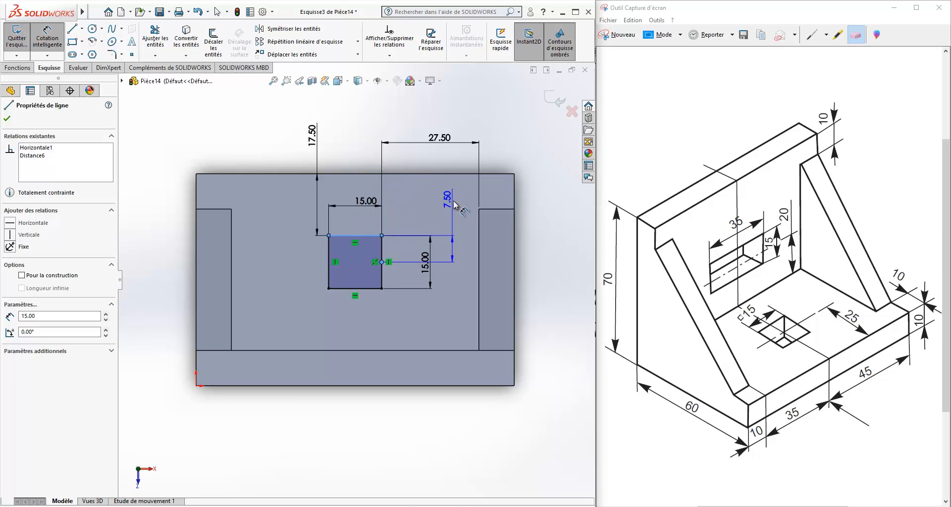
{"action": "key", "text": "Escape"}
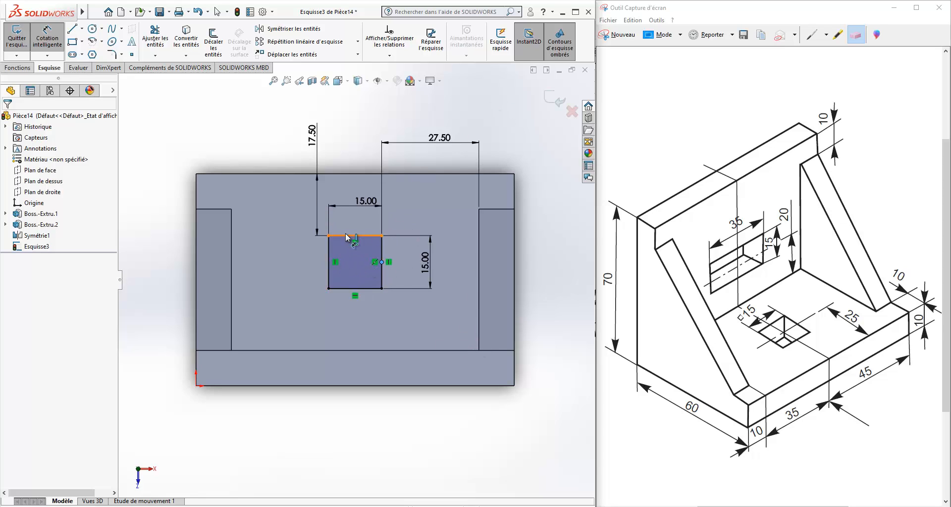
Finish the sketch and cut the square through the foot with an extruded cut set to À travers tout.
{"action": "left_click", "coordinate": [17, 37]}
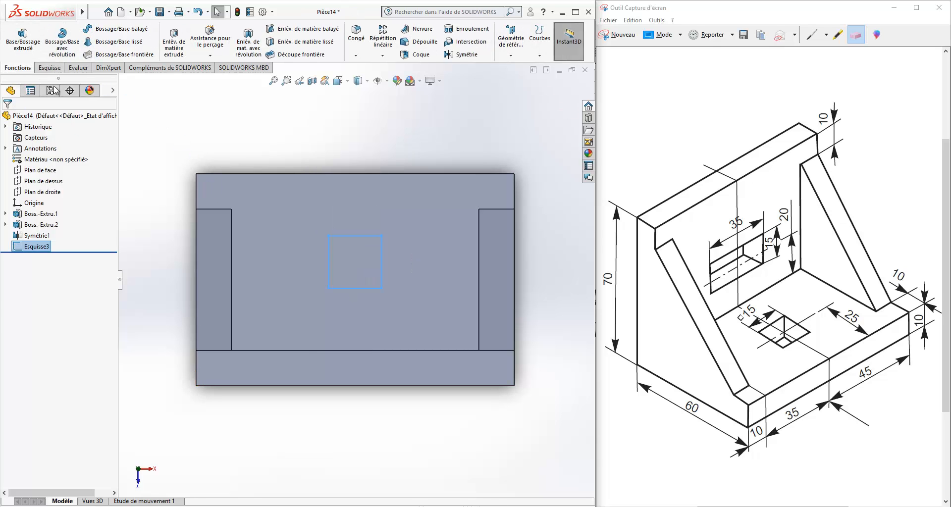
{"action": "mouse_move", "coordinate": [371, 236]}
{"action": "middle_mouse_down"}
{"action": "mouse_move", "coordinate": [356, 139]}
{"action": "mouse_move", "coordinate": [239, 176]}
{"action": "mouse_move", "coordinate": [255, 238]}
{"action": "mouse_move", "coordinate": [265, 236]}
{"action": "middle_mouse_up"}
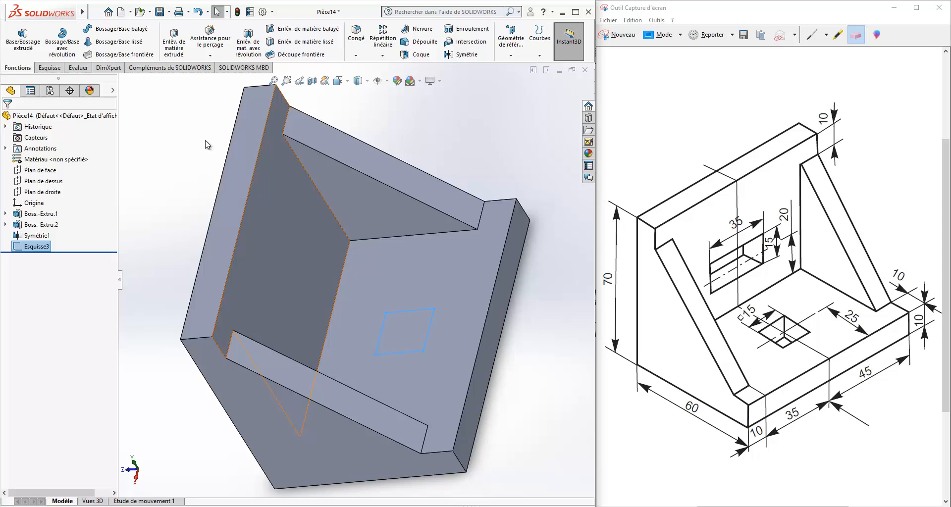
{"action": "left_click", "coordinate": [175, 48]}
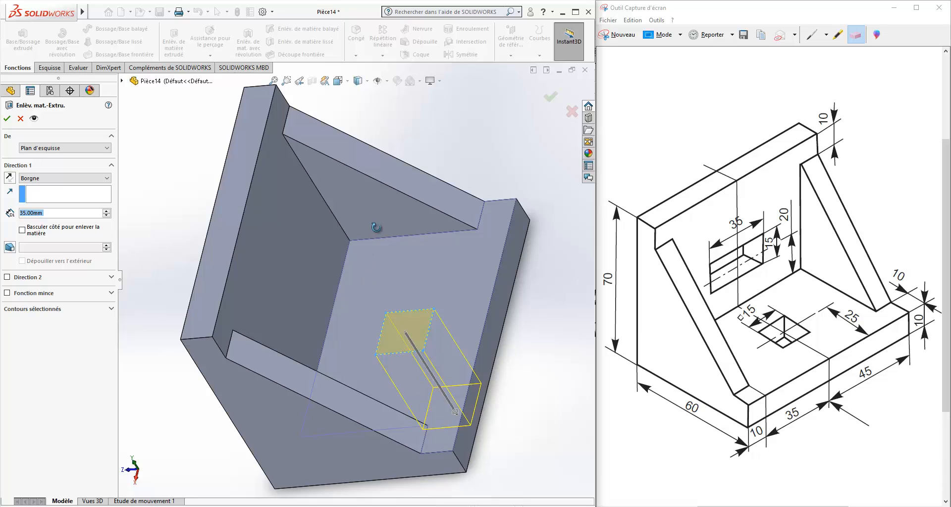
{"action": "middle_click_drag", "start_coordinate": [377, 227], "coordinate": [332, 252]}
{"action": "left_click", "coordinate": [84, 180]}
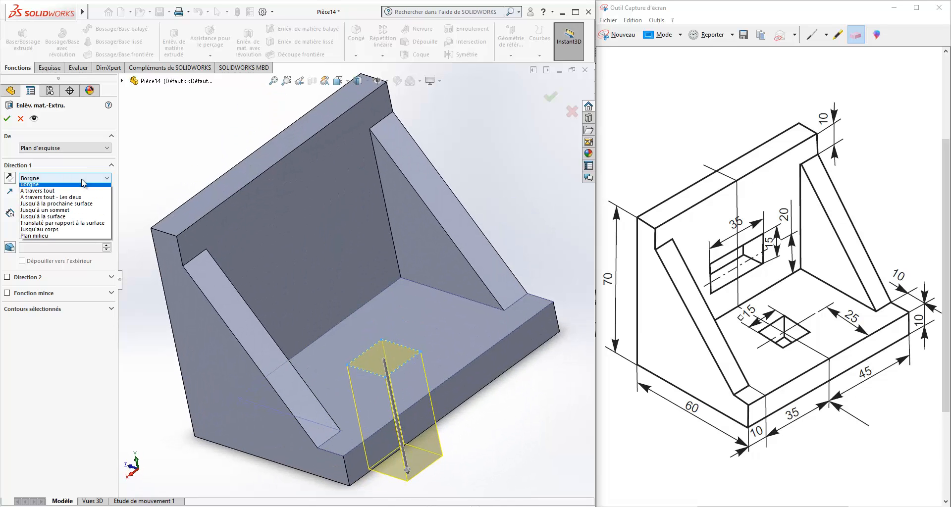
{"action": "left_click", "coordinate": [55, 198]}
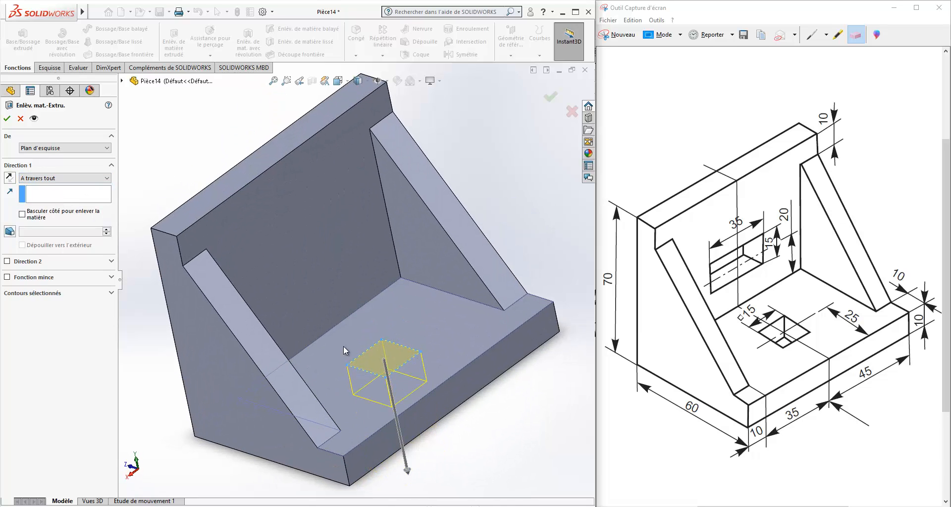
{"action": "left_click", "coordinate": [7, 118]}
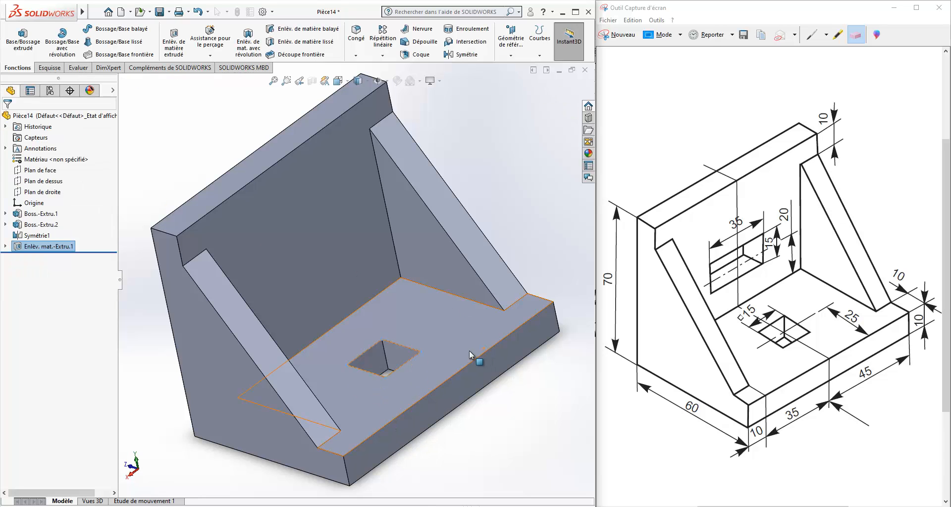
Start a sketch on the upright's inner face, view it head-on and draw a corner rectangle about 38 by 17.5 mm between the gussets.
{"action": "mouse_move", "coordinate": [390, 333]}
{"action": "middle_mouse_down"}
{"action": "mouse_move", "coordinate": [429, 374]}
{"action": "mouse_move", "coordinate": [340, 276]}
{"action": "mouse_move", "coordinate": [318, 278]}
{"action": "mouse_move", "coordinate": [355, 346]}
{"action": "middle_mouse_up"}
{"action": "scroll", "coordinate": [353, 351], "scroll_direction": "up", "scroll_amount": 2}
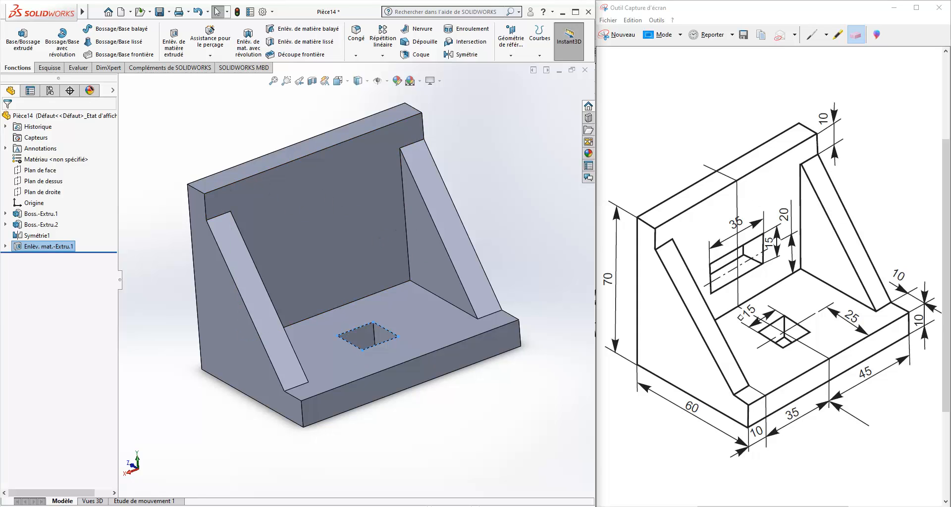
{"action": "left_click", "coordinate": [50, 68]}
{"action": "left_click", "coordinate": [16, 35]}
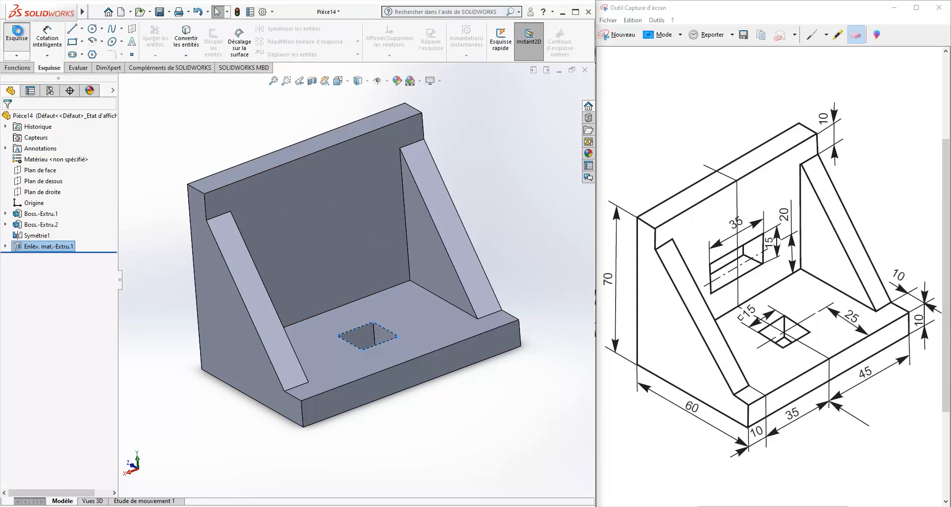
{"action": "left_click", "coordinate": [310, 222]}
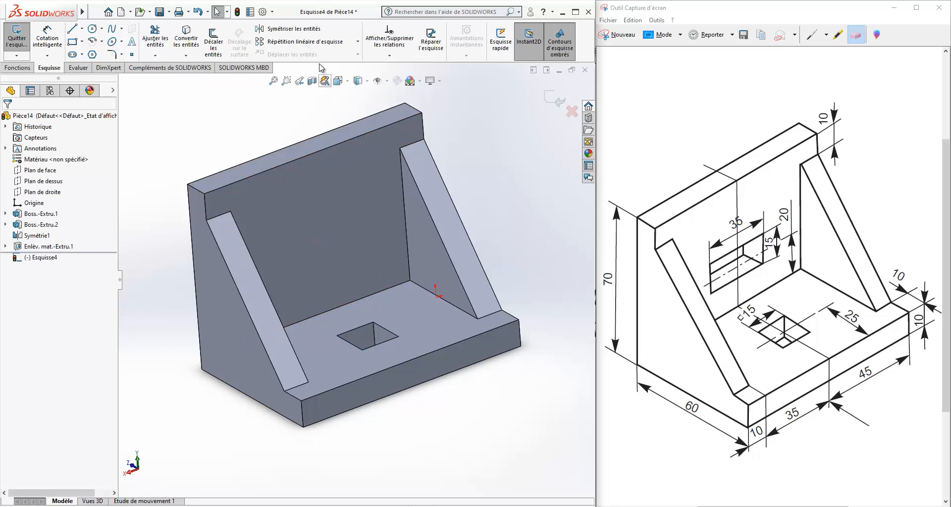
{"action": "left_click", "coordinate": [368, 83]}
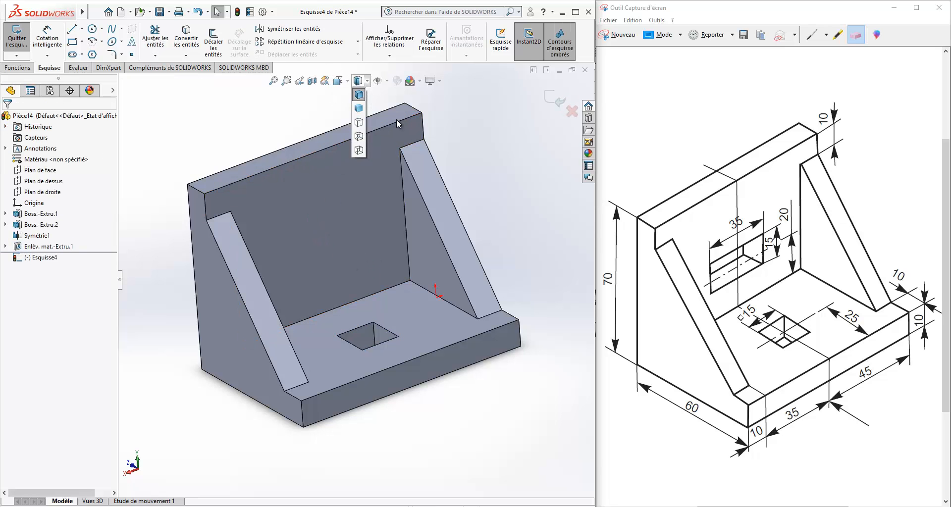
{"action": "mouse_move", "coordinate": [349, 82]}
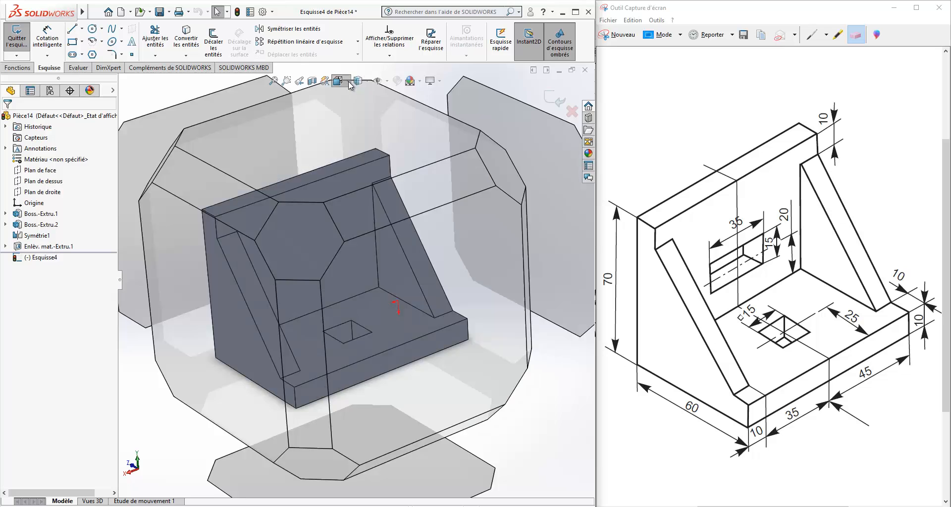
{"action": "left_click", "coordinate": [395, 135]}
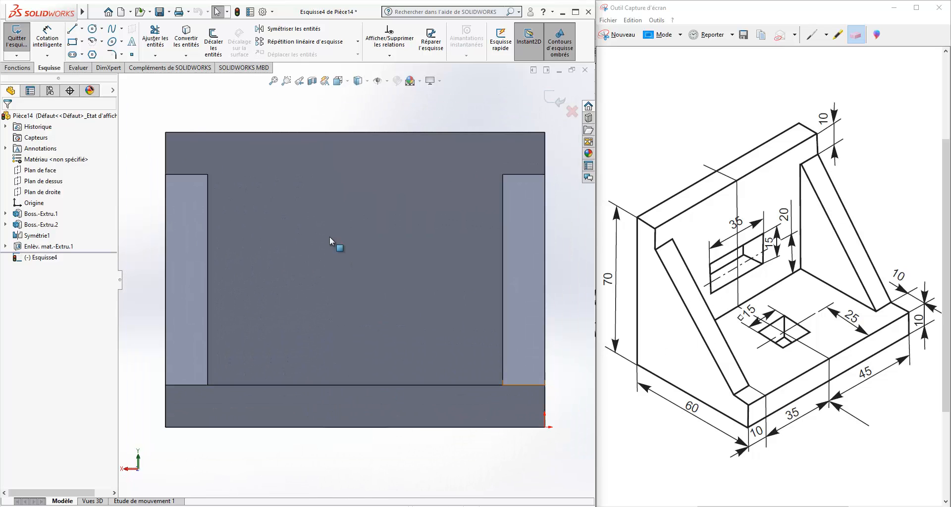
{"action": "left_click", "coordinate": [72, 42]}
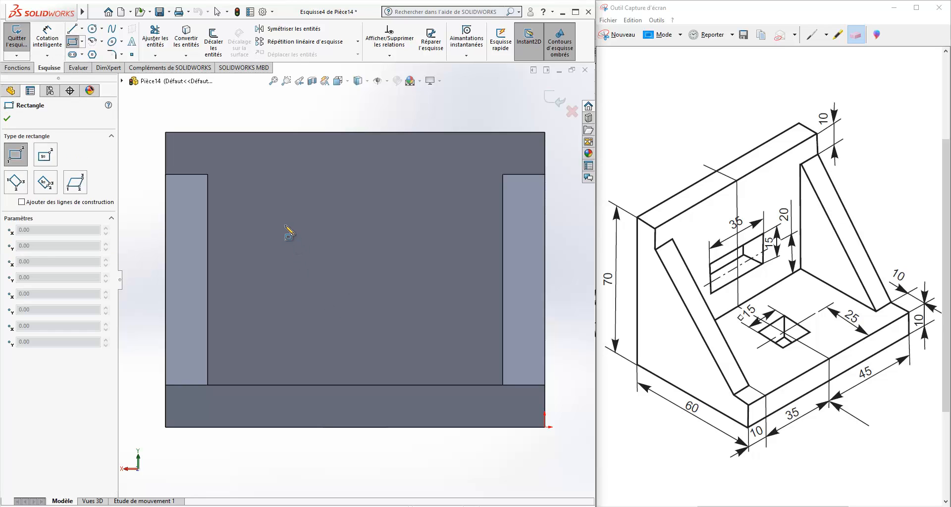
{"action": "mouse_move", "coordinate": [282, 222]}
{"action": "left_mouse_down"}
{"action": "mouse_move", "coordinate": [322, 293]}
{"action": "mouse_move", "coordinate": [443, 296]}
{"action": "left_mouse_up"}
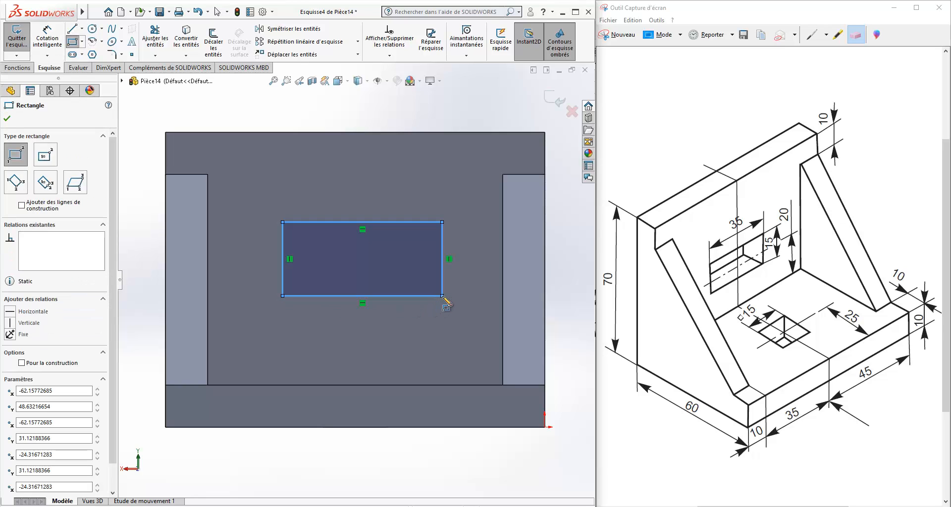
Dimension the rectangle's width to 35 mm and its height to 15 mm.
{"action": "left_click", "coordinate": [47, 40]}
{"action": "left_click", "coordinate": [357, 223]}
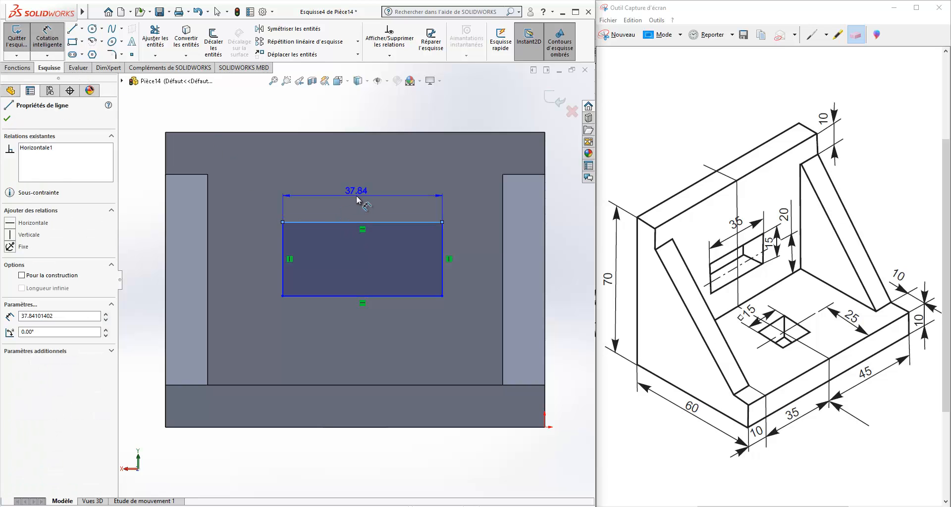
{"action": "left_click", "coordinate": [357, 198]}
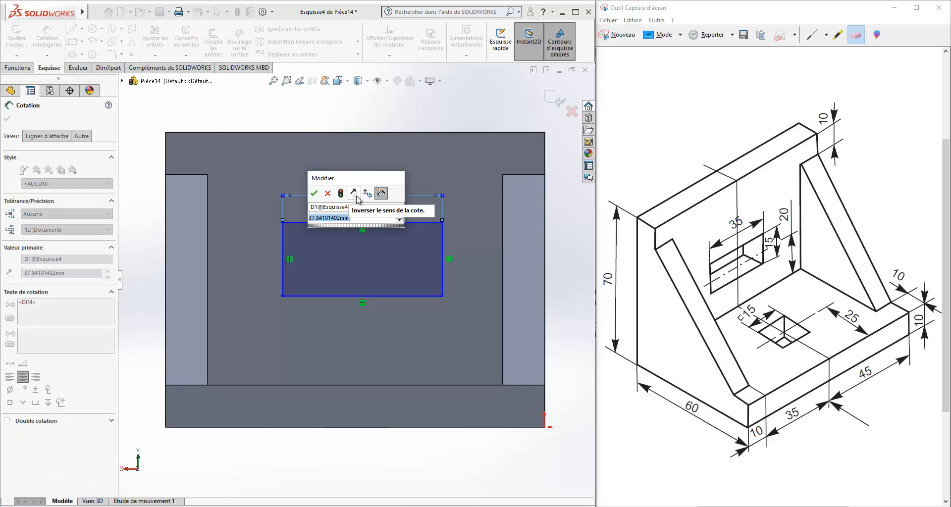
{"action": "key", "text": "Return"}
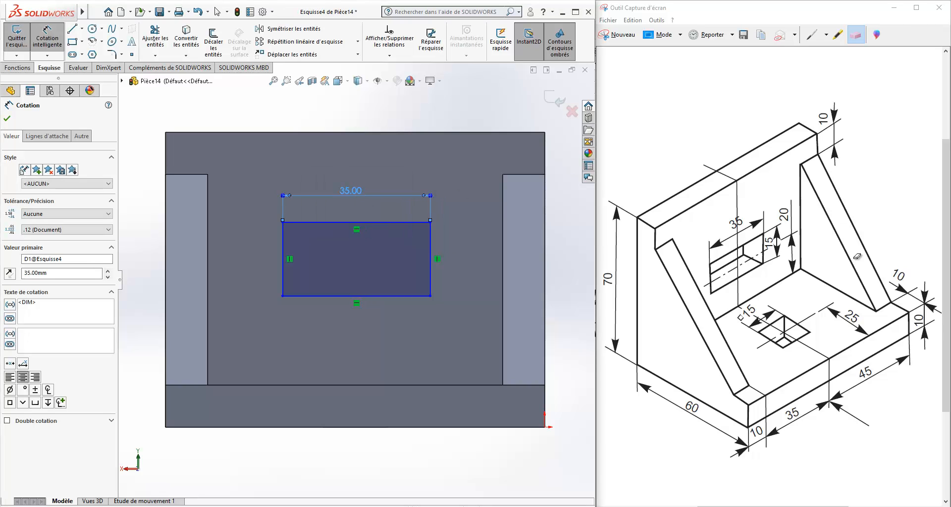
{"action": "left_click", "coordinate": [431, 257]}
{"action": "left_click", "coordinate": [466, 255]}
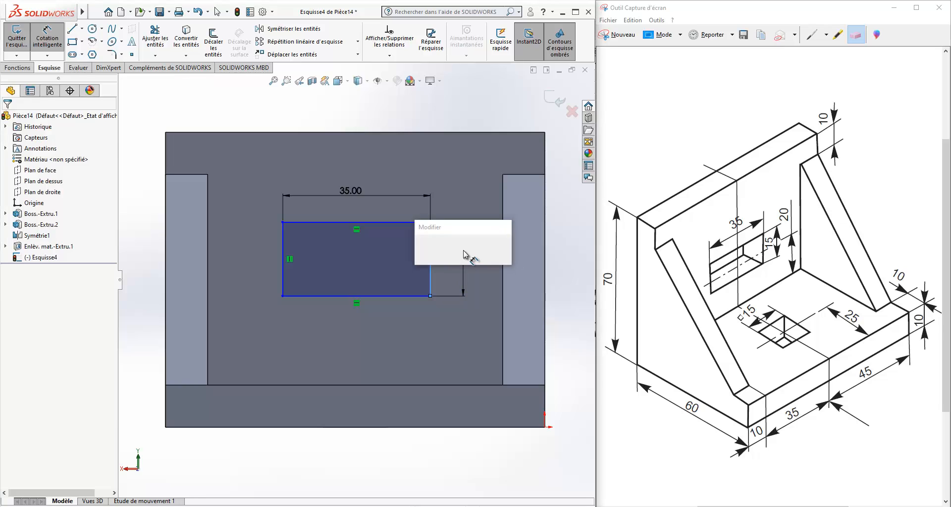
{"action": "type", "text": "35"}
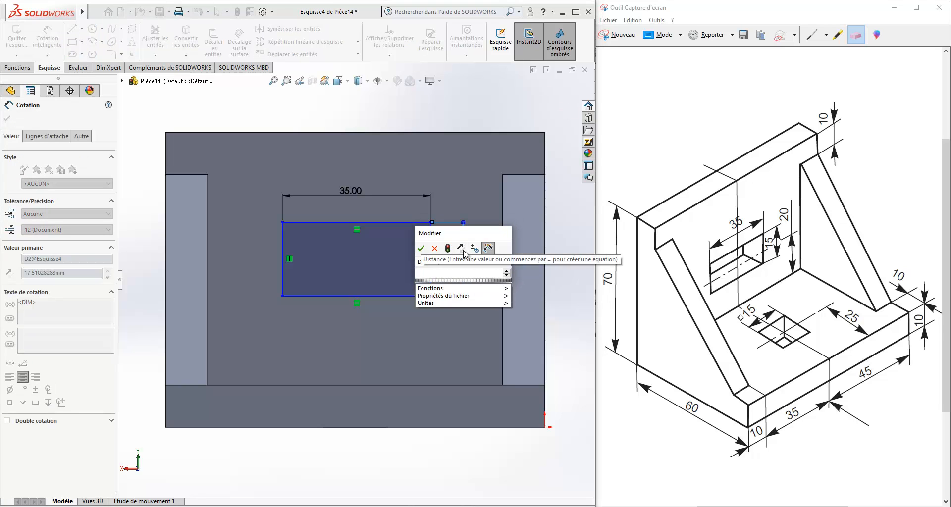
{"action": "key", "text": "Escape"}
Dimension the distance from the rectangle's lower side to the foot's upper edge as 20-7.5, giving 12.5 mm.
{"action": "scroll", "coordinate": [282, 358], "scroll_direction": "up", "scroll_amount": 1}
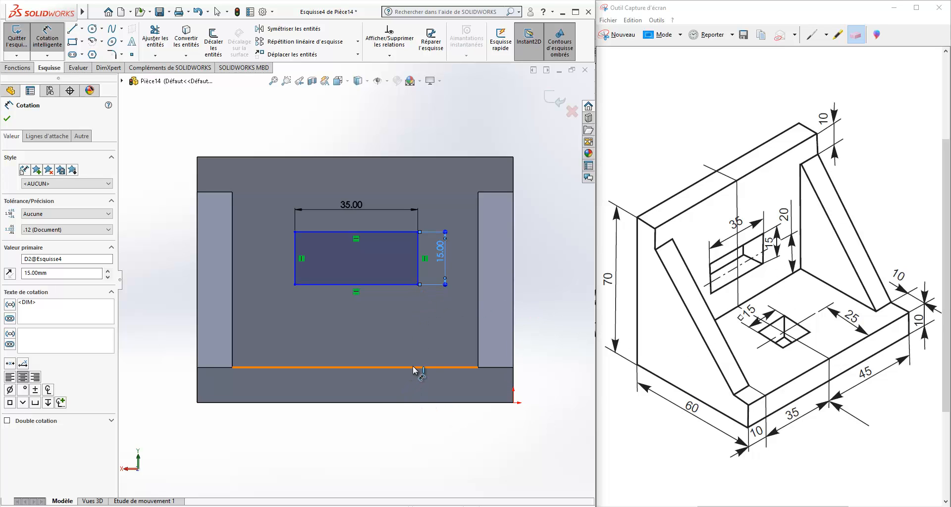
{"action": "left_click", "coordinate": [396, 284]}
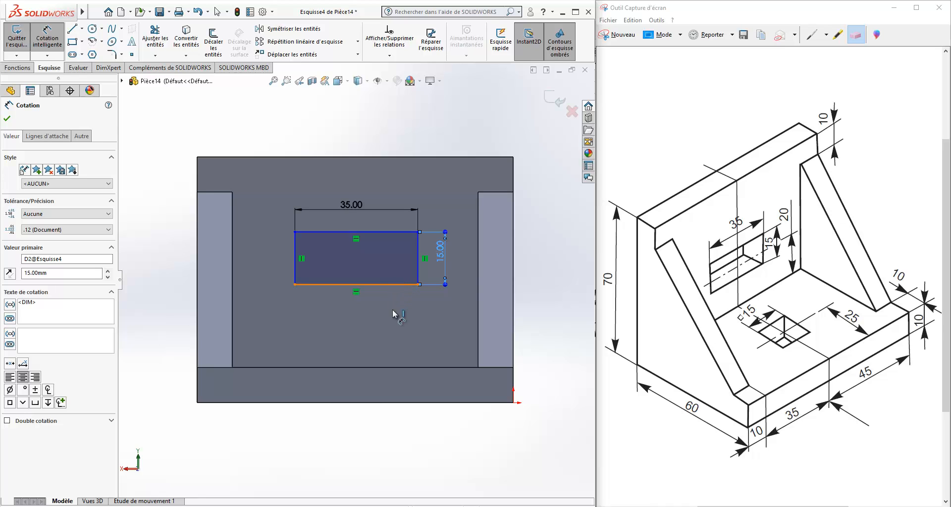
{"action": "left_click", "coordinate": [375, 371]}
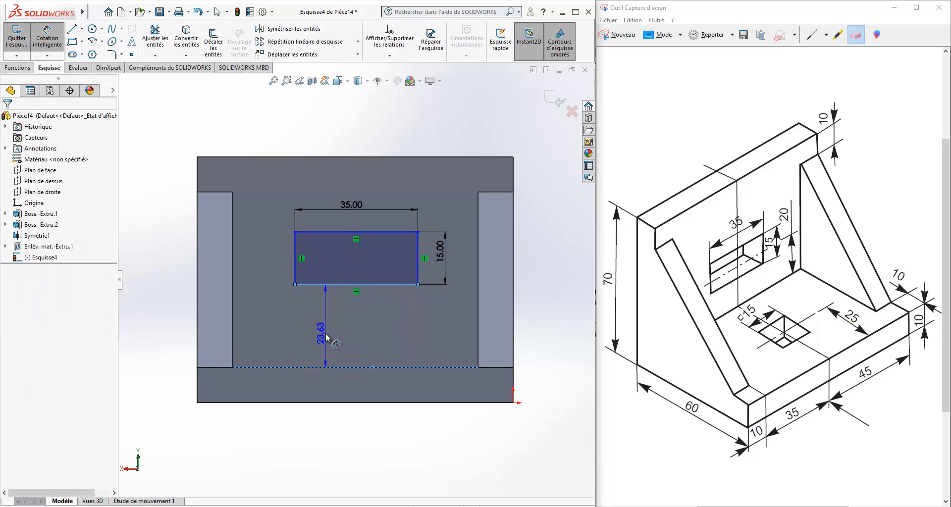
{"action": "left_click", "coordinate": [327, 337]}
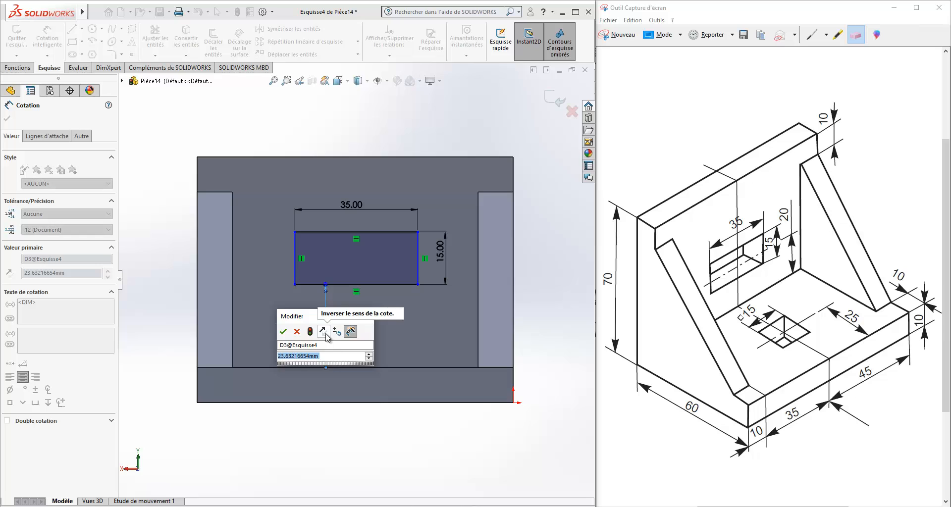
{"action": "type", "text": "20"}
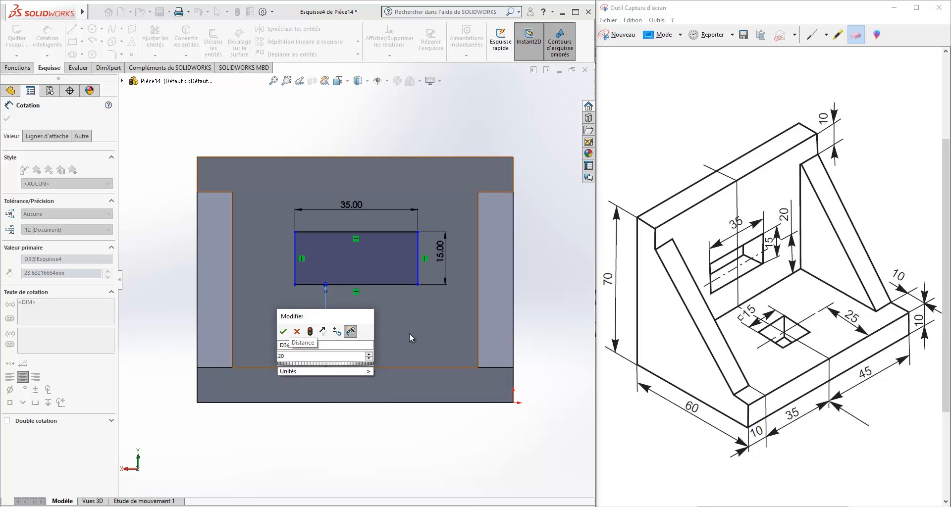
{"action": "type", "text": "-7.5"}
{"action": "key", "text": "Return"}
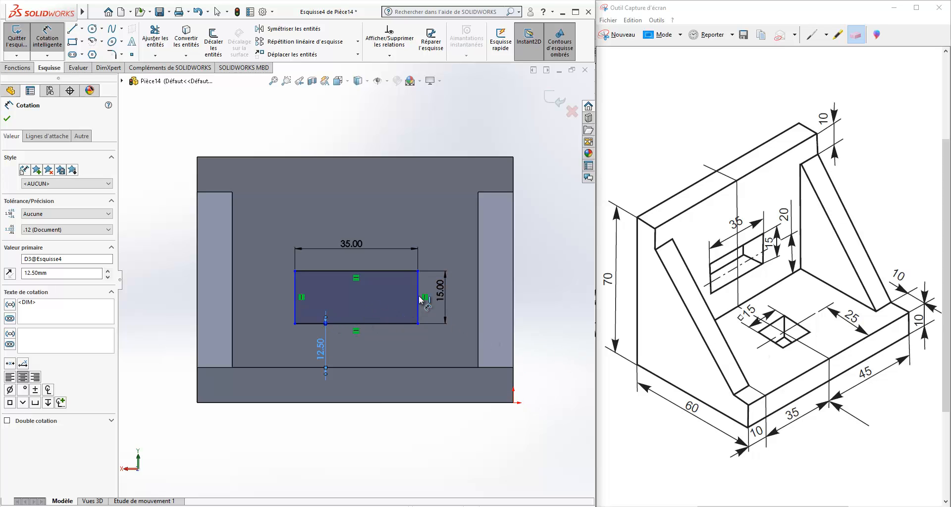
Dimension the distance from the rectangle's left side to the left gusset's inner edge as 35-(35/2), giving 17.5 mm.
{"action": "left_click", "coordinate": [295, 304]}
{"action": "left_click", "coordinate": [232, 290]}
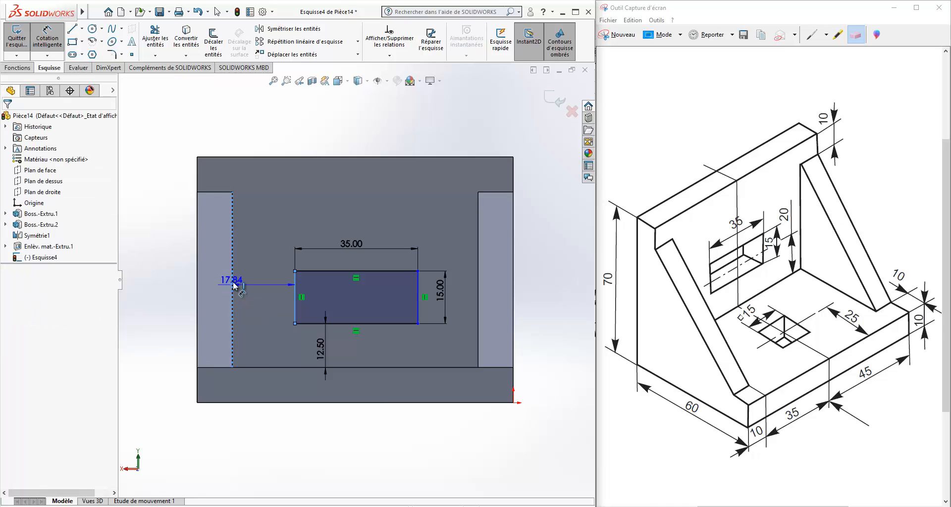
{"action": "left_click", "coordinate": [264, 140]}
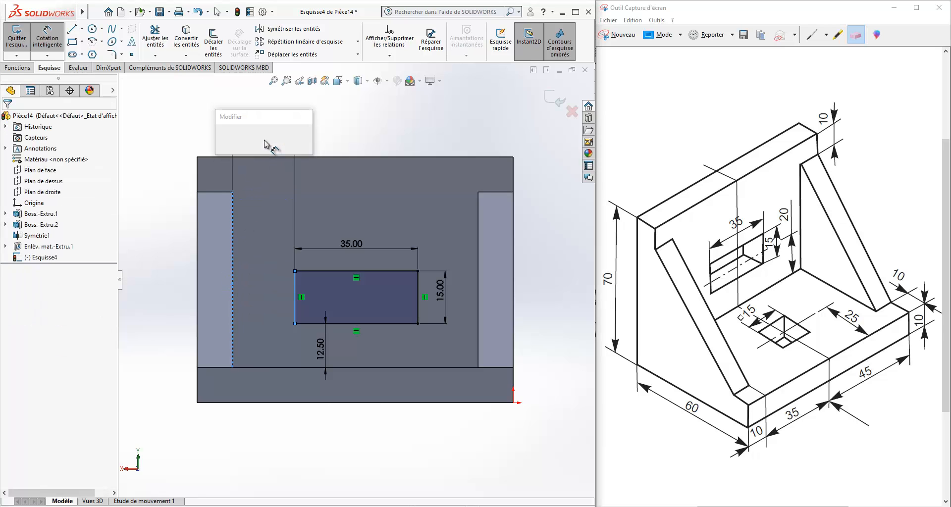
{"action": "left_click_drag", "start_coordinate": [244, 92], "coordinate": [436, 106]}
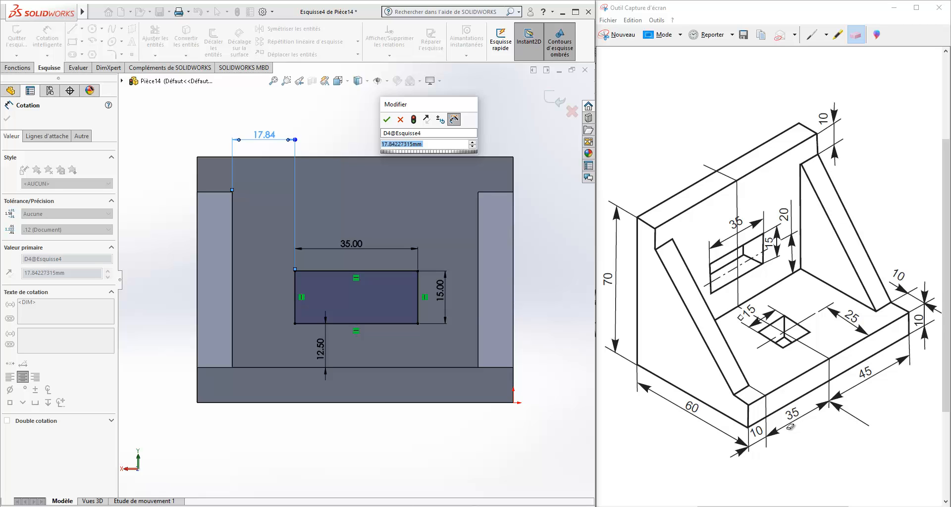
{"action": "type", "text": "35"}
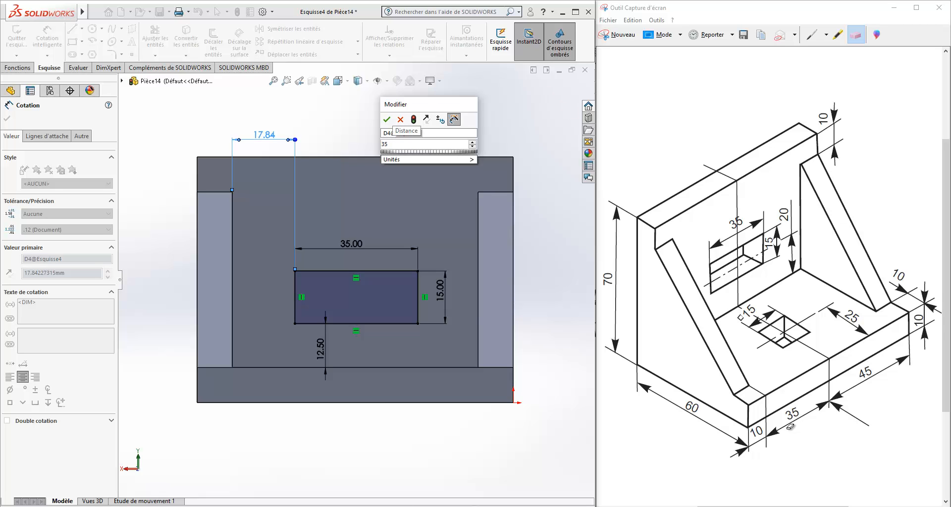
{"action": "type", "text": "-("}
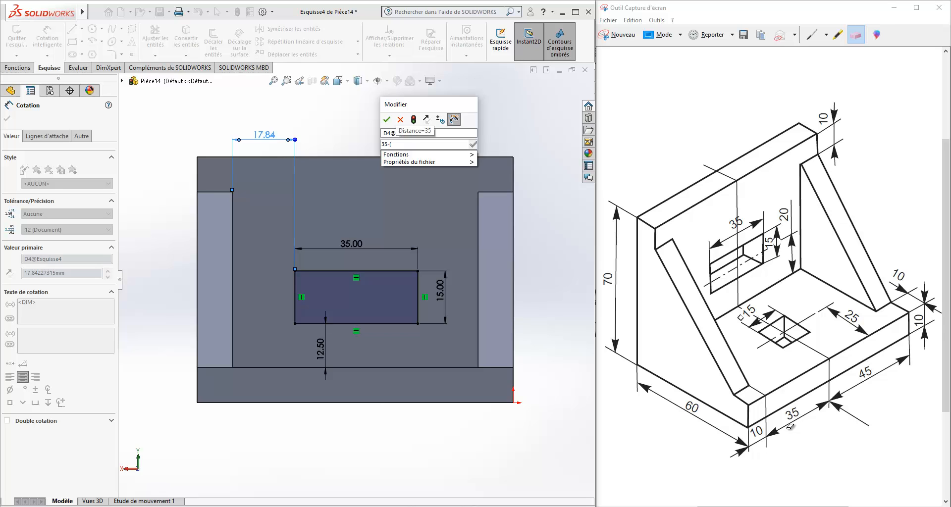
{"action": "type", "text": "35/"}
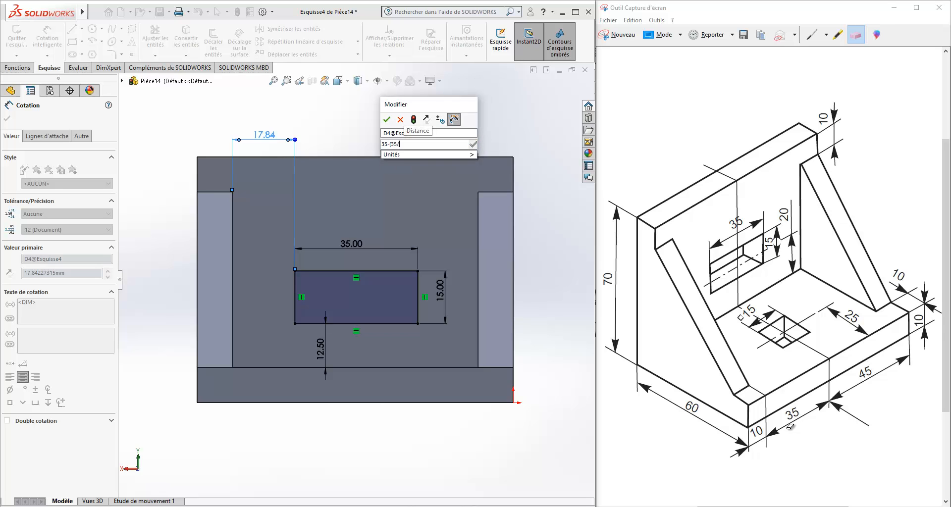
{"action": "type", "text": "2)"}
{"action": "key", "text": "Return"}
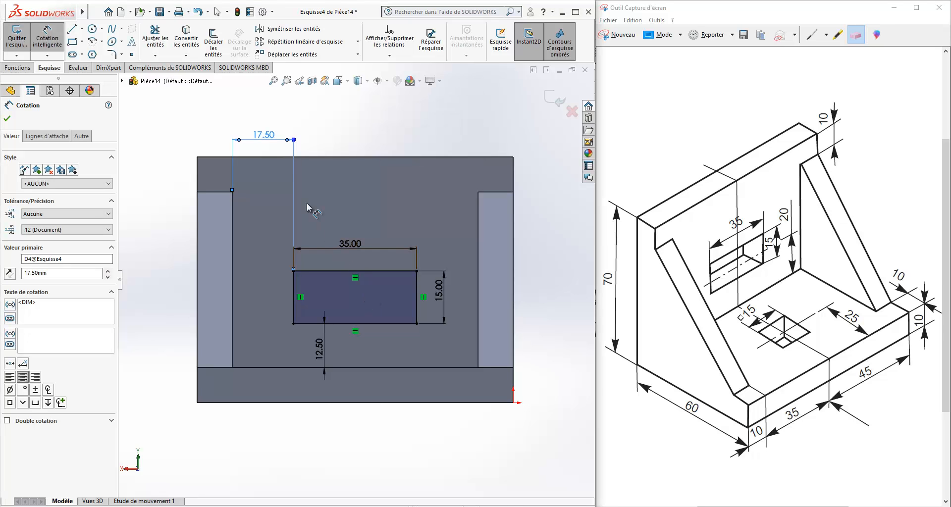
Check the distance from the rectangle's right side to the right gusset's inner edge with a preview dimension, without placing it.
{"action": "left_click", "coordinate": [419, 297]}
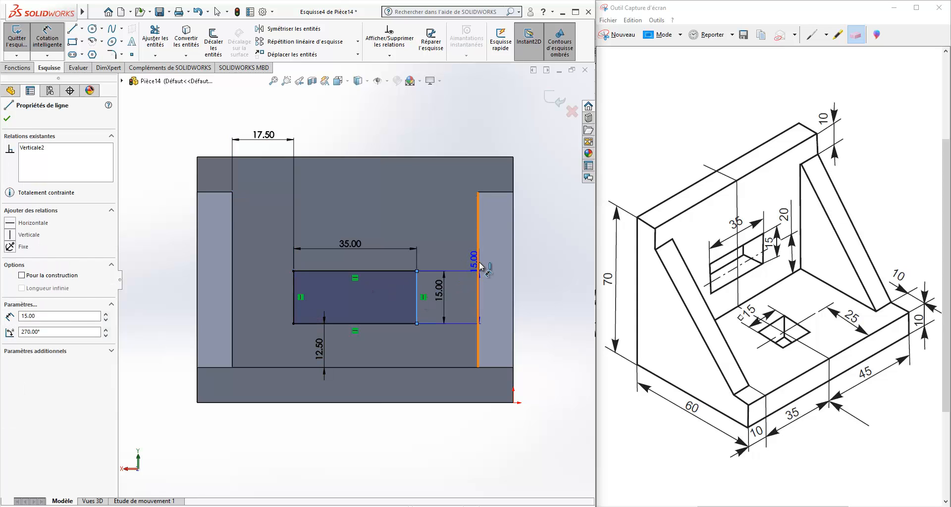
{"action": "left_click", "coordinate": [478, 262]}
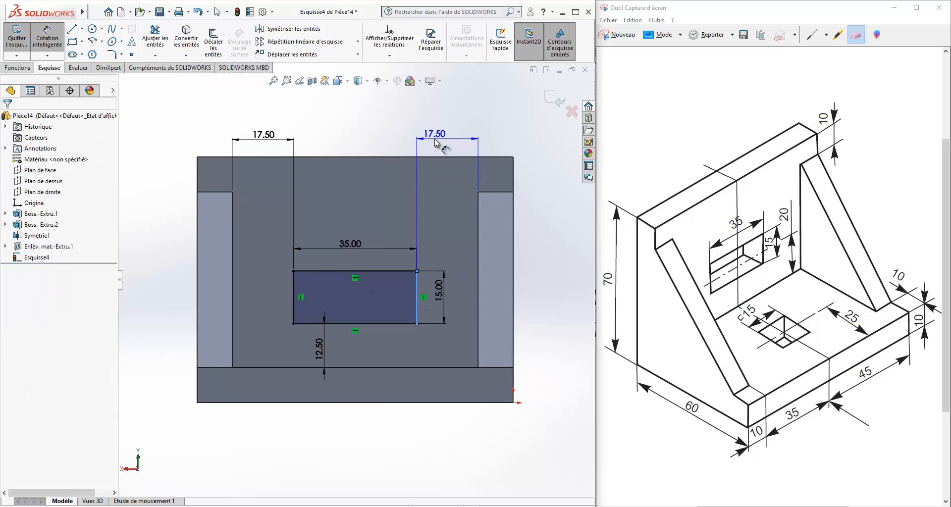
{"action": "key", "text": "Escape"}
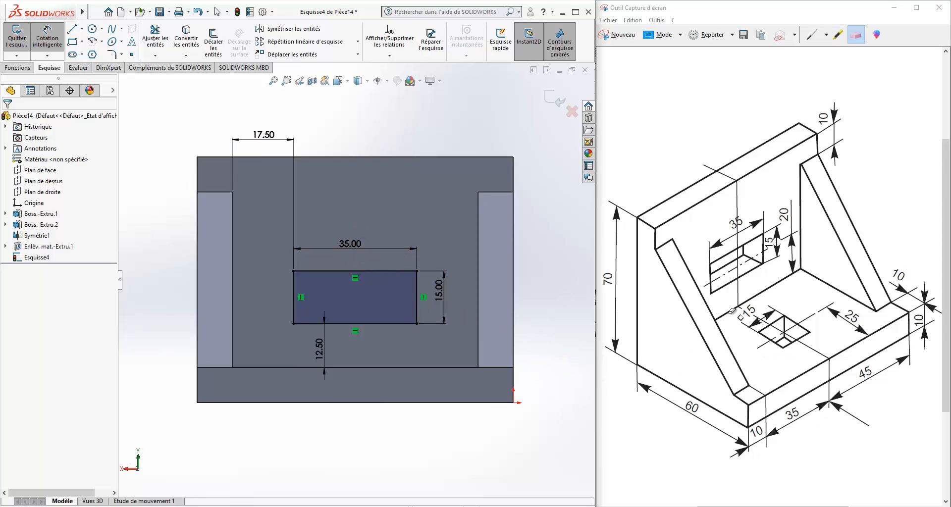
Finish the sketch and cut the rectangle through the upright with an extruded cut set to A travers tout.
{"action": "mouse_move", "coordinate": [412, 284]}
{"action": "middle_mouse_down"}
{"action": "mouse_move", "coordinate": [420, 218]}
{"action": "mouse_move", "coordinate": [297, 219]}
{"action": "mouse_move", "coordinate": [294, 361]}
{"action": "mouse_move", "coordinate": [297, 347]}
{"action": "mouse_move", "coordinate": [416, 239]}
{"action": "mouse_move", "coordinate": [510, 439]}
{"action": "mouse_move", "coordinate": [499, 473]}
{"action": "middle_mouse_up"}
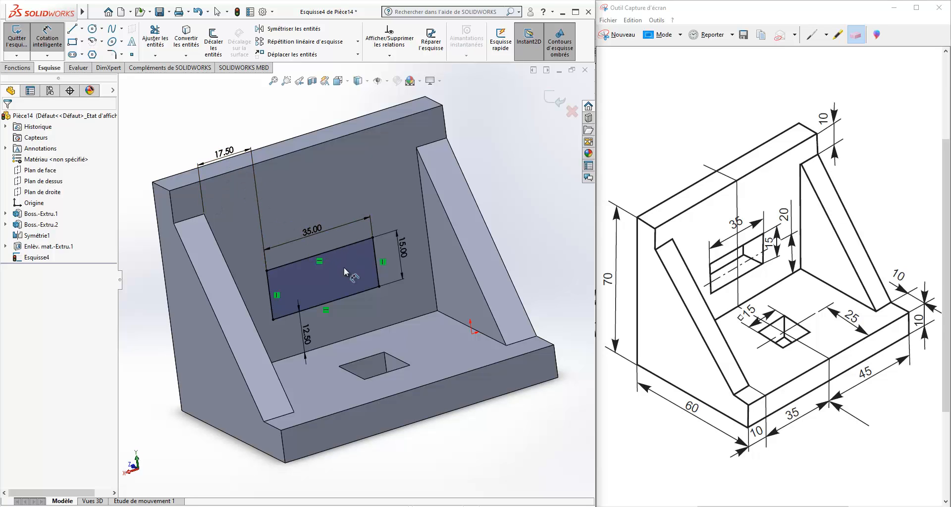
{"action": "left_click", "coordinate": [16, 41]}
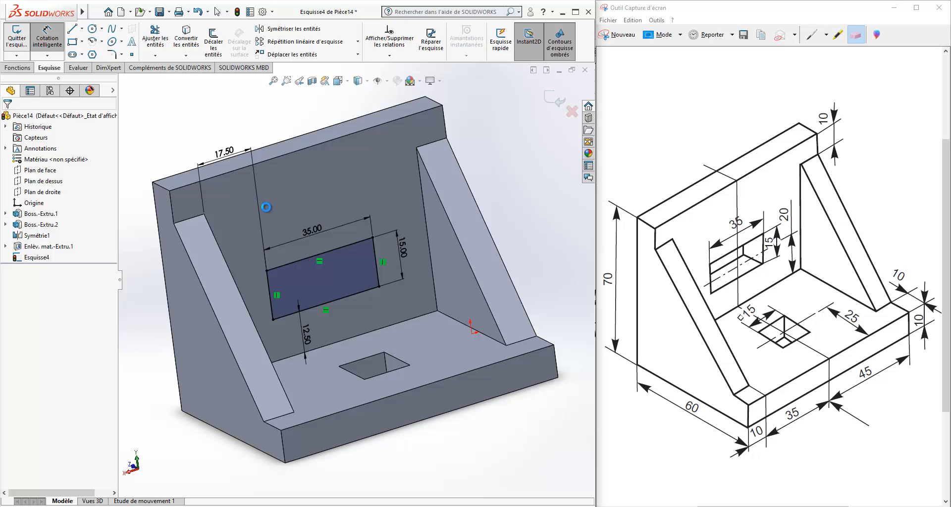
{"action": "left_click", "coordinate": [18, 67]}
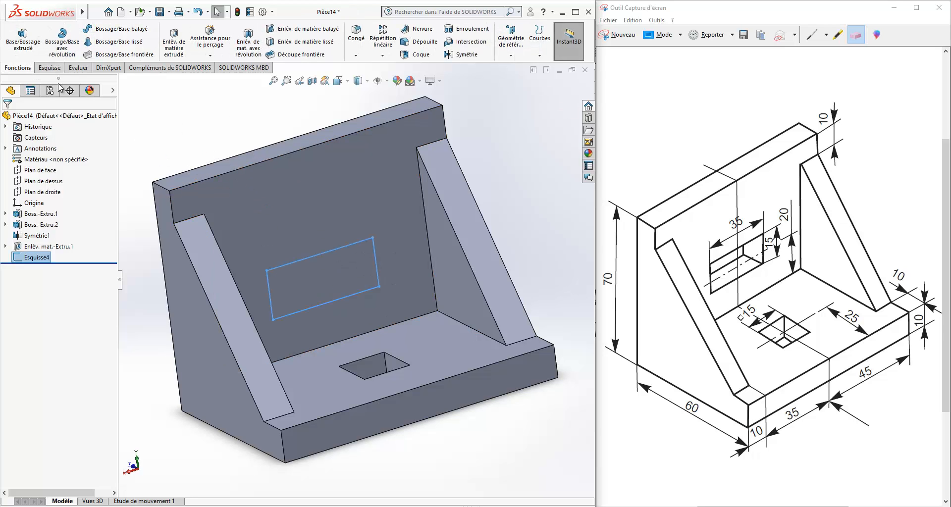
{"action": "left_click", "coordinate": [176, 49]}
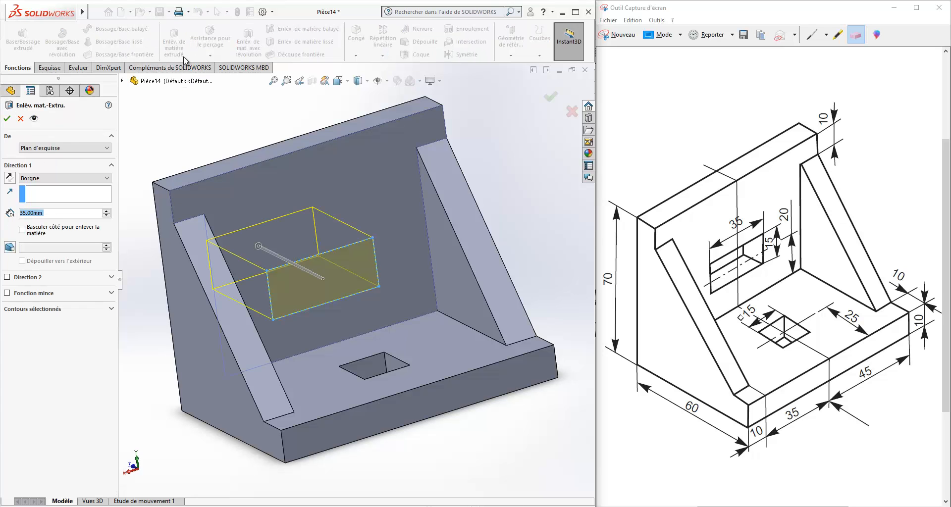
{"action": "middle_click_drag", "start_coordinate": [286, 187], "coordinate": [124, 153]}
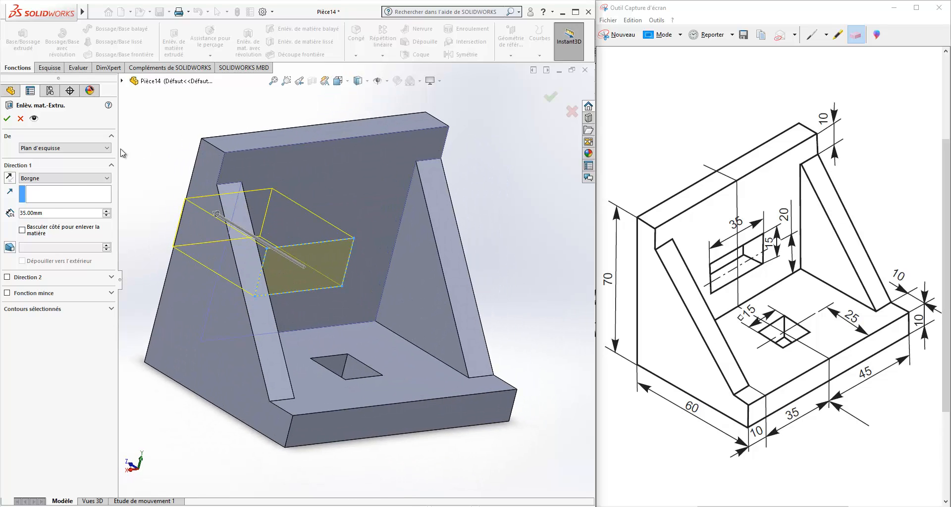
{"action": "left_click", "coordinate": [76, 179]}
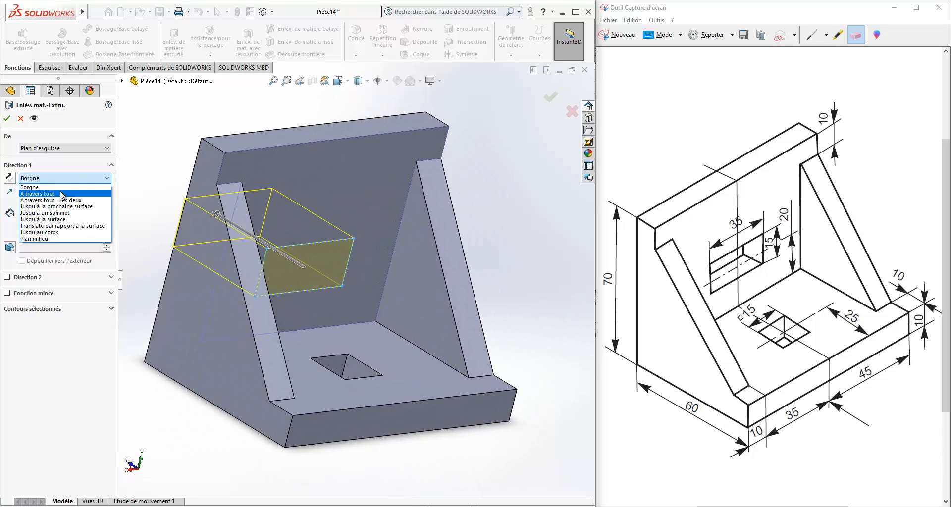
{"action": "left_click", "coordinate": [61, 193]}
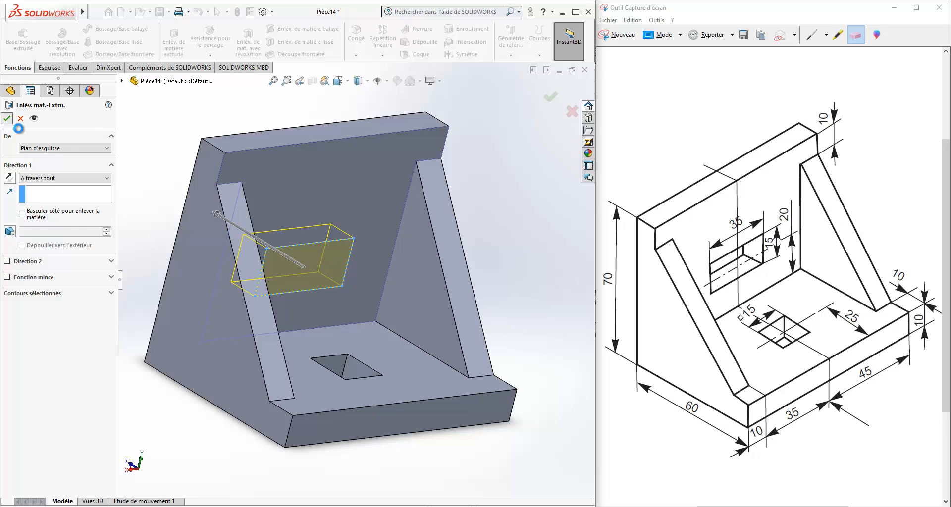
{"action": "left_click", "coordinate": [7, 118]}
Inspect the bracket and its two openings from several angles against the reference drawing.
{"action": "mouse_move", "coordinate": [325, 216]}
{"action": "middle_mouse_down"}
{"action": "mouse_move", "coordinate": [218, 265]}
{"action": "mouse_move", "coordinate": [259, 218]}
{"action": "mouse_move", "coordinate": [292, 274]}
{"action": "mouse_move", "coordinate": [316, 208]}
{"action": "mouse_move", "coordinate": [310, 271]}
{"action": "mouse_move", "coordinate": [287, 248]}
{"action": "mouse_move", "coordinate": [312, 233]}
{"action": "mouse_move", "coordinate": [297, 272]}
{"action": "mouse_move", "coordinate": [272, 257]}
{"action": "mouse_move", "coordinate": [314, 218]}
{"action": "mouse_move", "coordinate": [329, 218]}
{"action": "middle_mouse_up"}
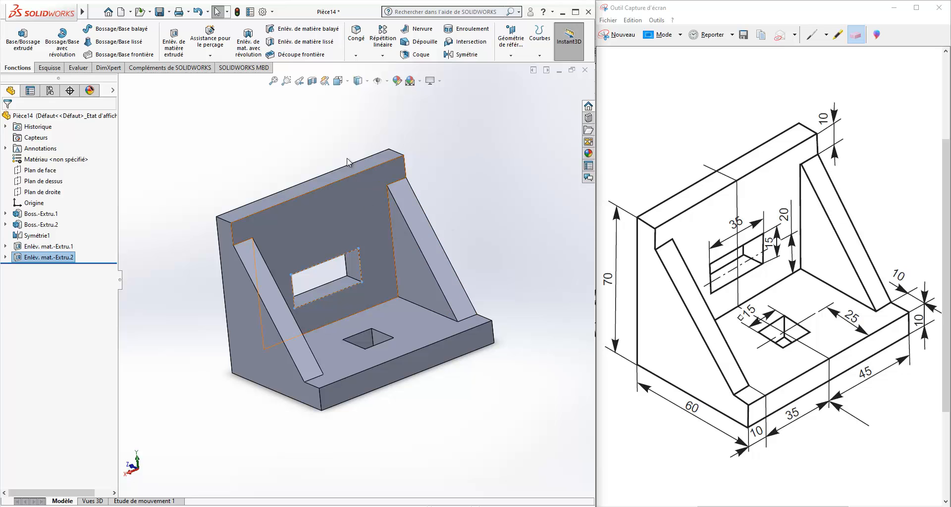
{"action": "middle_click_drag", "start_coordinate": [466, 159], "coordinate": [363, 133]}
{"action": "left_click", "coordinate": [483, 157]}
{"action": "middle_click_drag", "start_coordinate": [484, 159], "coordinate": [410, 187]}
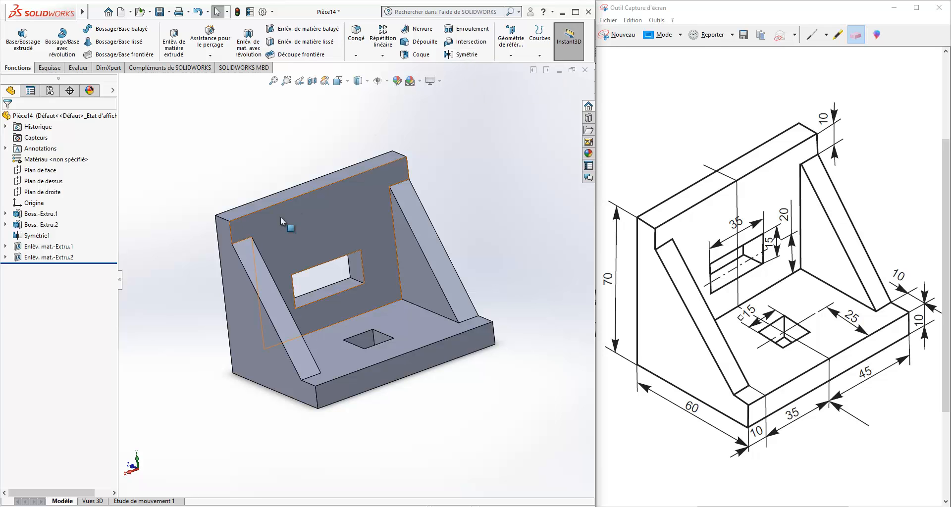
{"action": "mouse_move", "coordinate": [278, 155]}
{"action": "middle_mouse_down"}
{"action": "mouse_move", "coordinate": [312, 185]}
{"action": "mouse_move", "coordinate": [296, 152]}
{"action": "middle_mouse_up"}
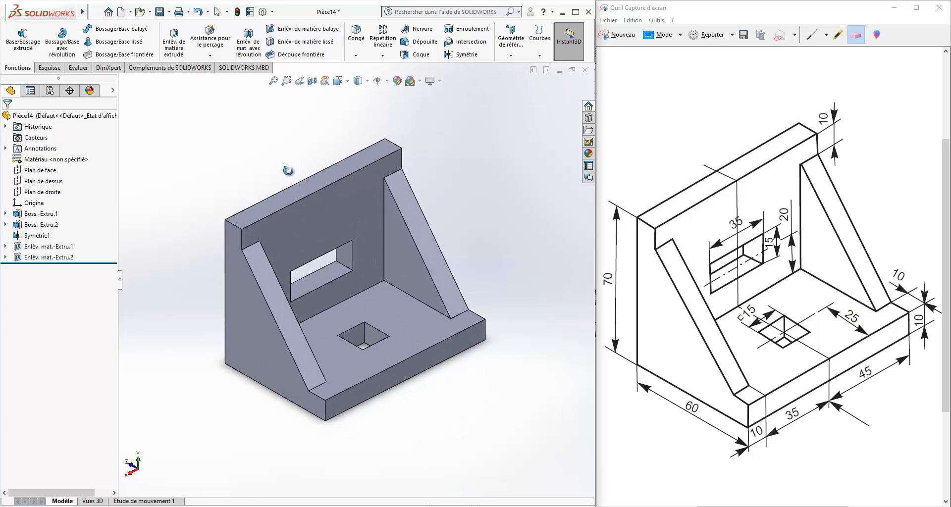
{"action": "mouse_move", "coordinate": [339, 196]}
{"action": "middle_mouse_down"}
{"action": "mouse_move", "coordinate": [325, 188]}
{"action": "mouse_move", "coordinate": [333, 177]}
{"action": "mouse_move", "coordinate": [347, 201]}
{"action": "mouse_move", "coordinate": [325, 194]}
{"action": "middle_mouse_up"}
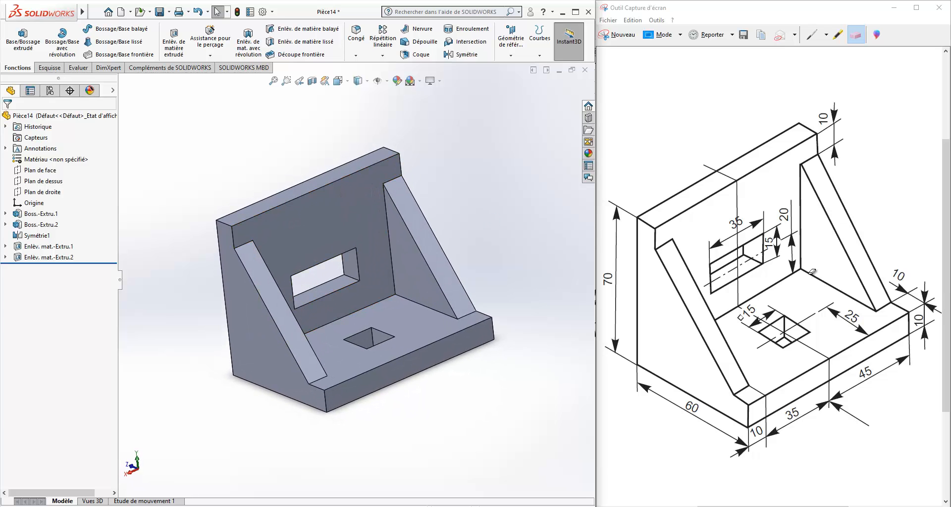